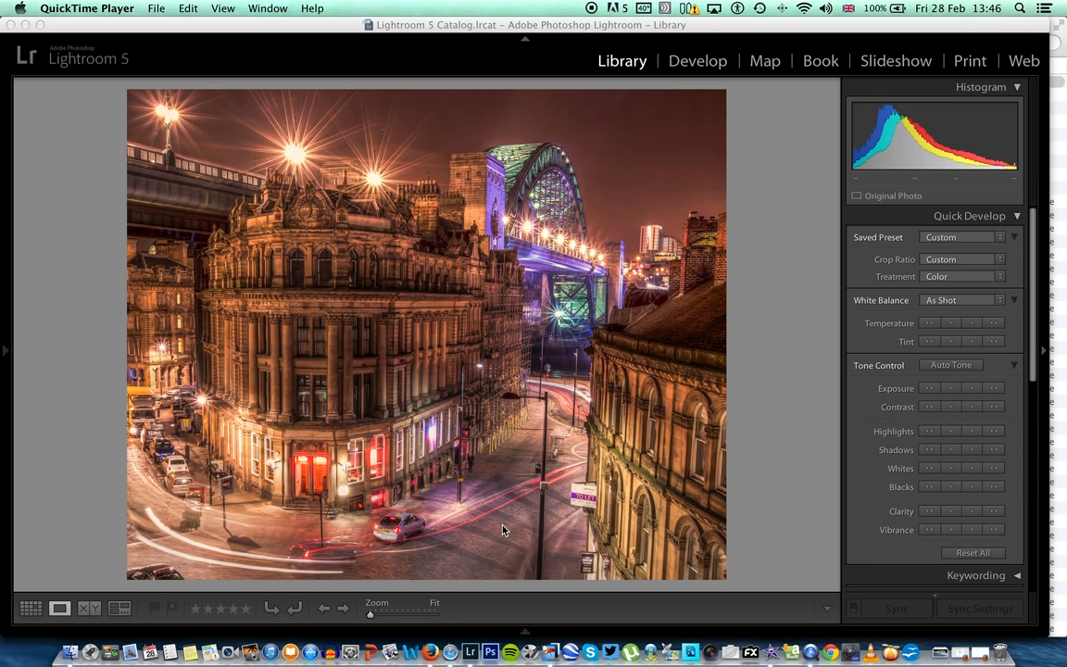
Show the filmstrip and compare the three exposures _N1C5311.CR2, _N1C5312.CR2 and _N1C5313.CR2 of the street scene
{"action": "left_click", "coordinate": [524, 631]}
{"action": "mouse_move", "coordinate": [519, 628]}
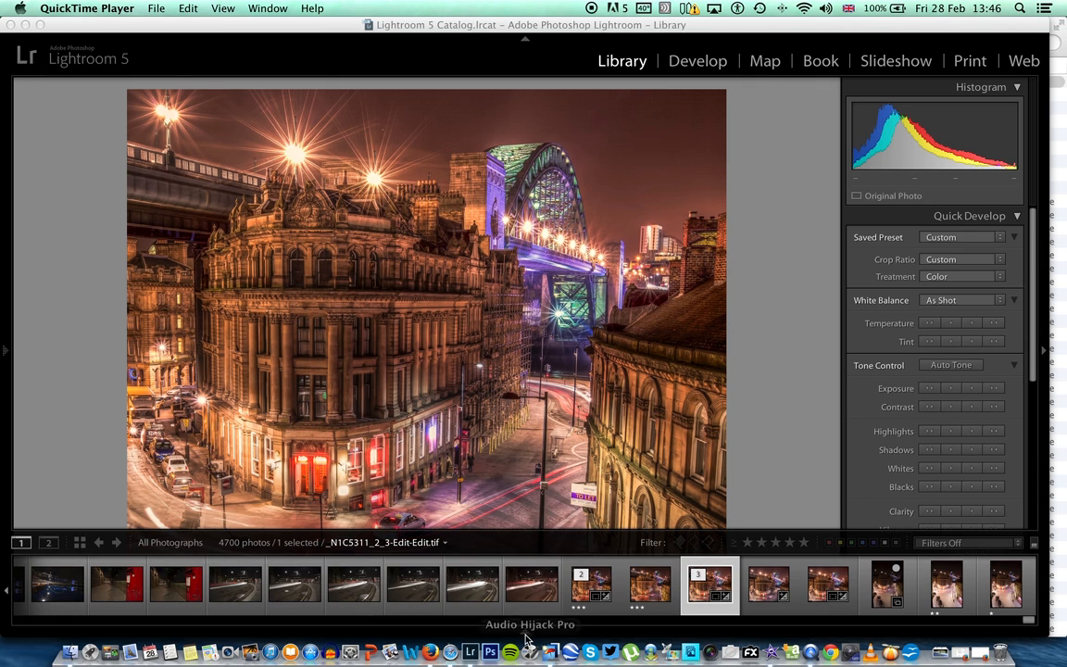
{"action": "left_click", "coordinate": [888, 586]}
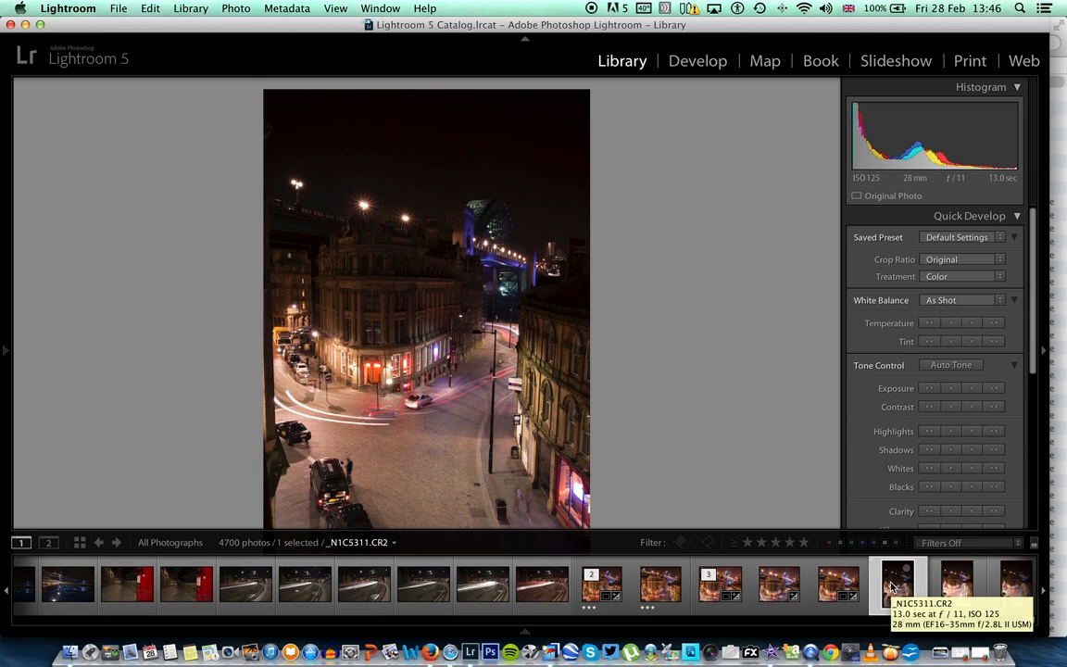
{"action": "left_click", "coordinate": [959, 585]}
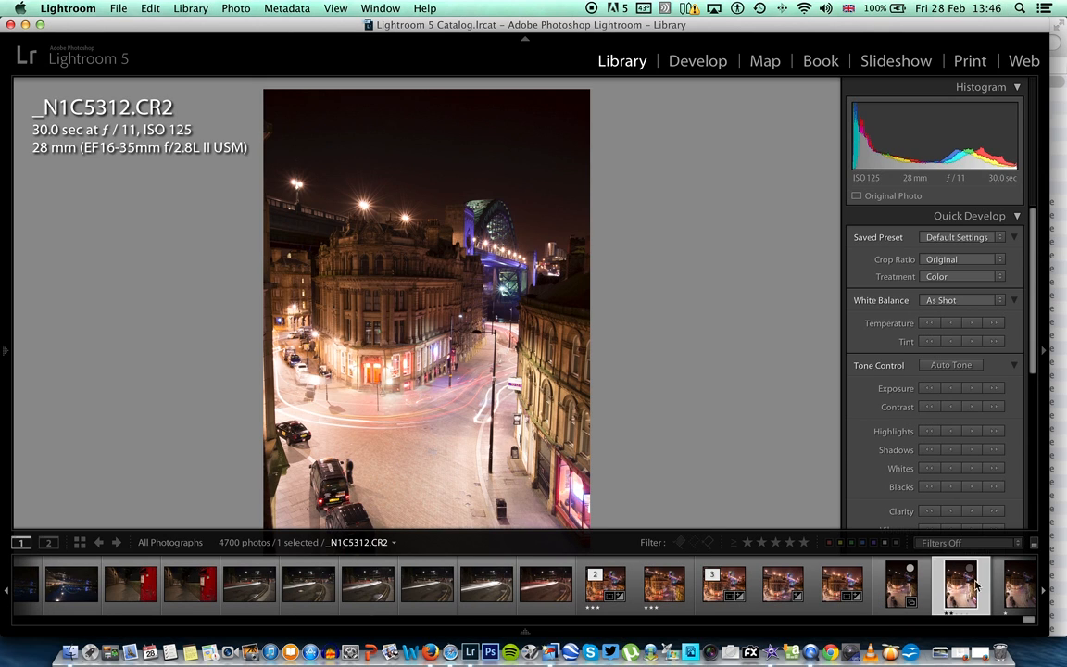
{"action": "left_click", "coordinate": [1020, 585]}
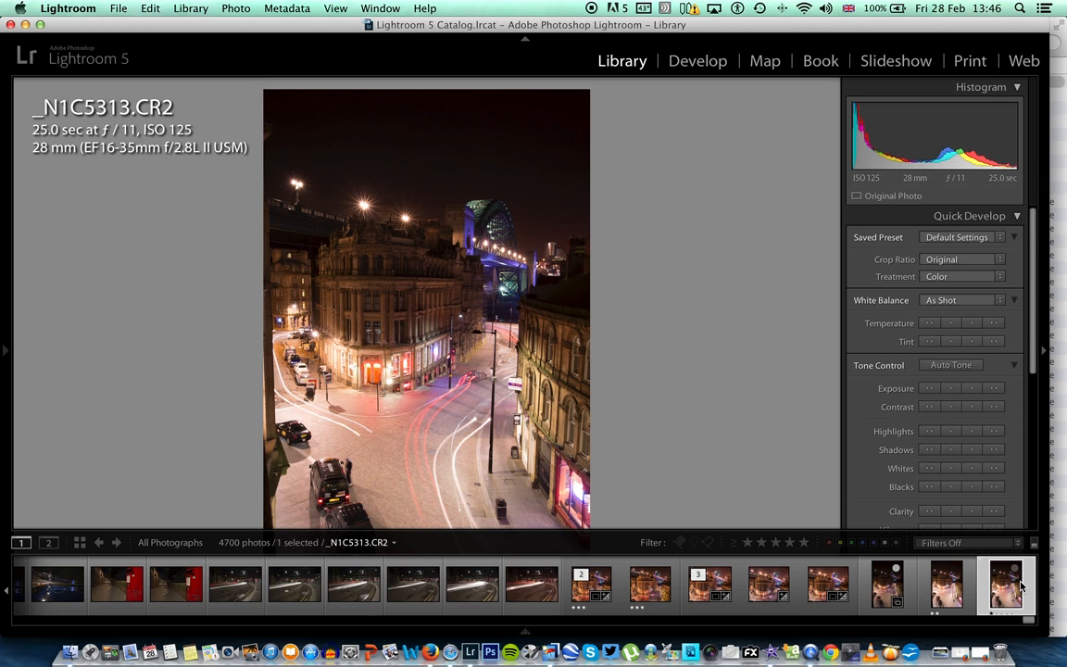
{"action": "left_click", "coordinate": [947, 586]}
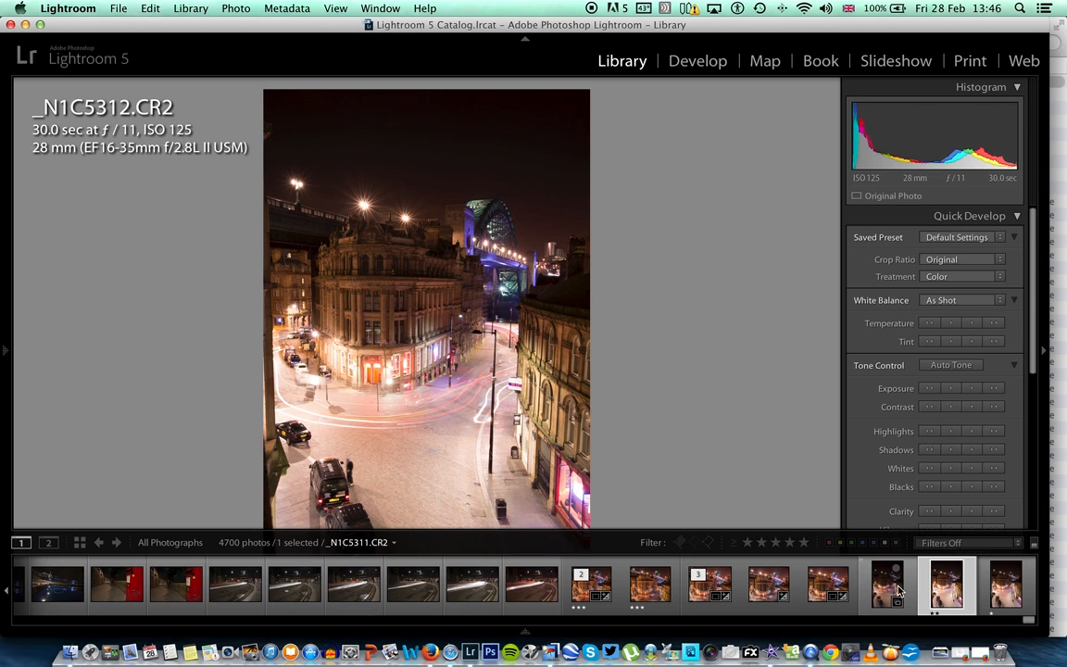
{"action": "key", "text": "Left"}
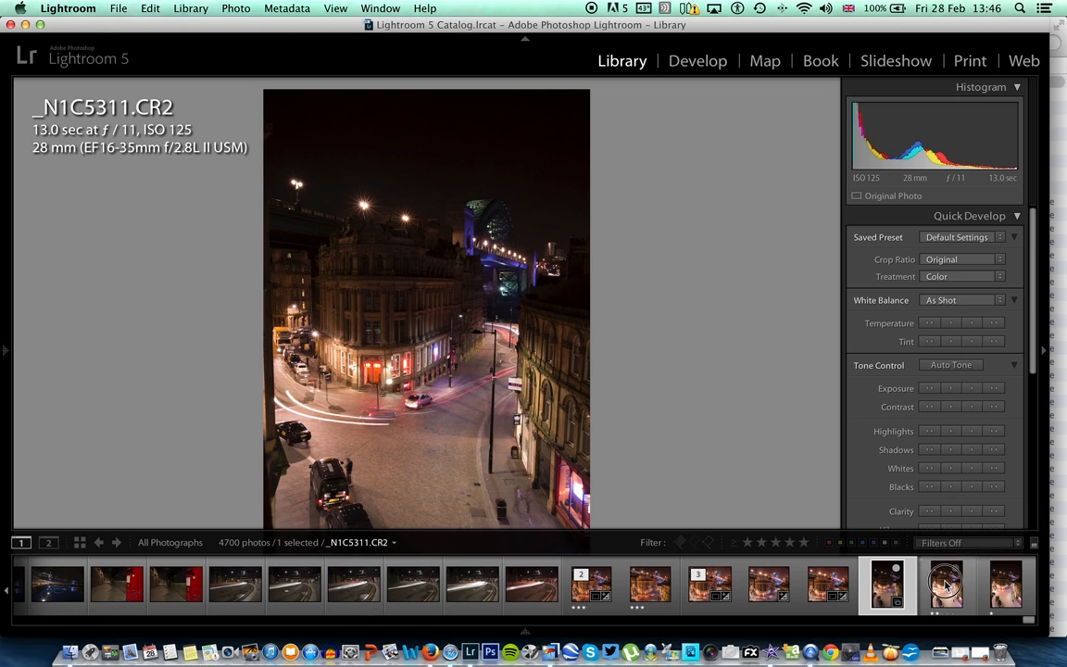
{"action": "key", "text": "Right"}
{"action": "left_click", "coordinate": [1006, 583]}
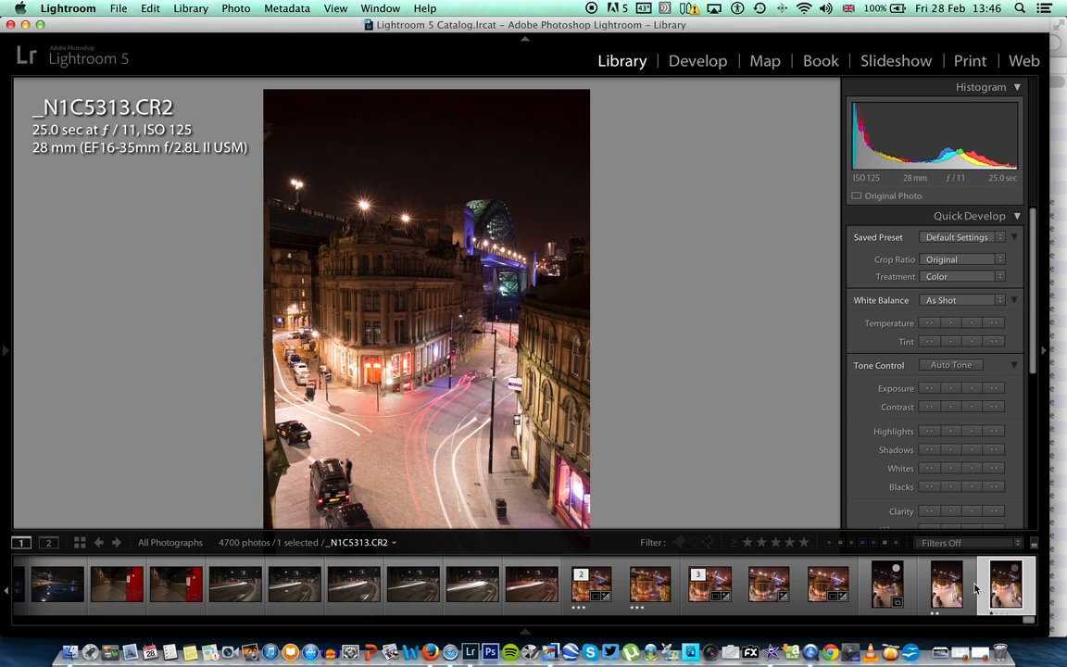
{"action": "left_click", "coordinate": [945, 585]}
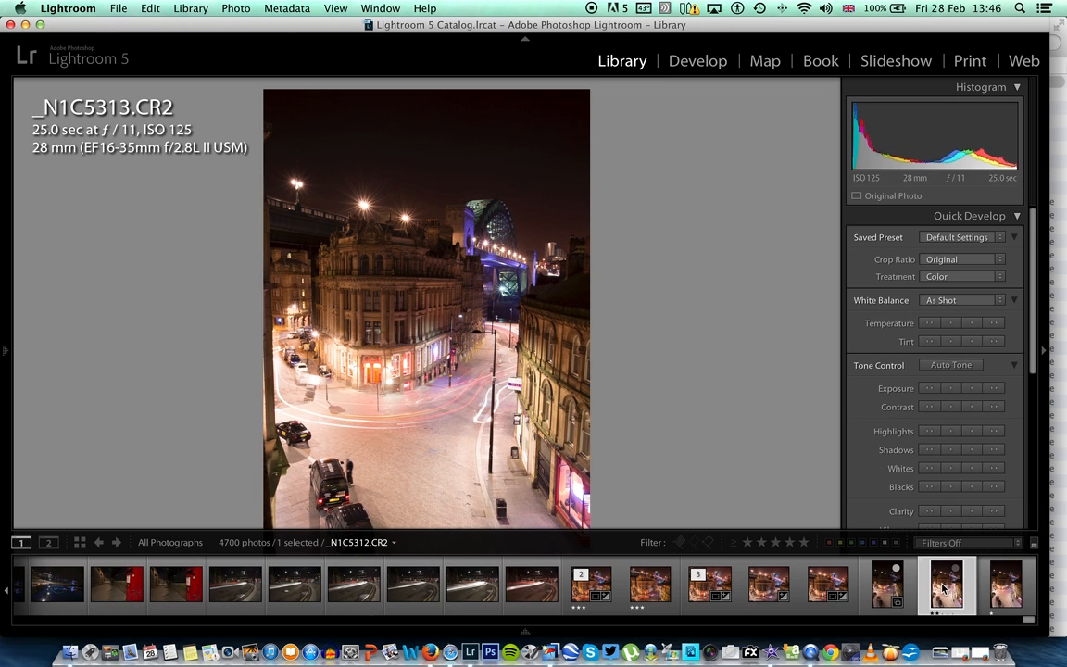
{"action": "left_click", "coordinate": [891, 590]}
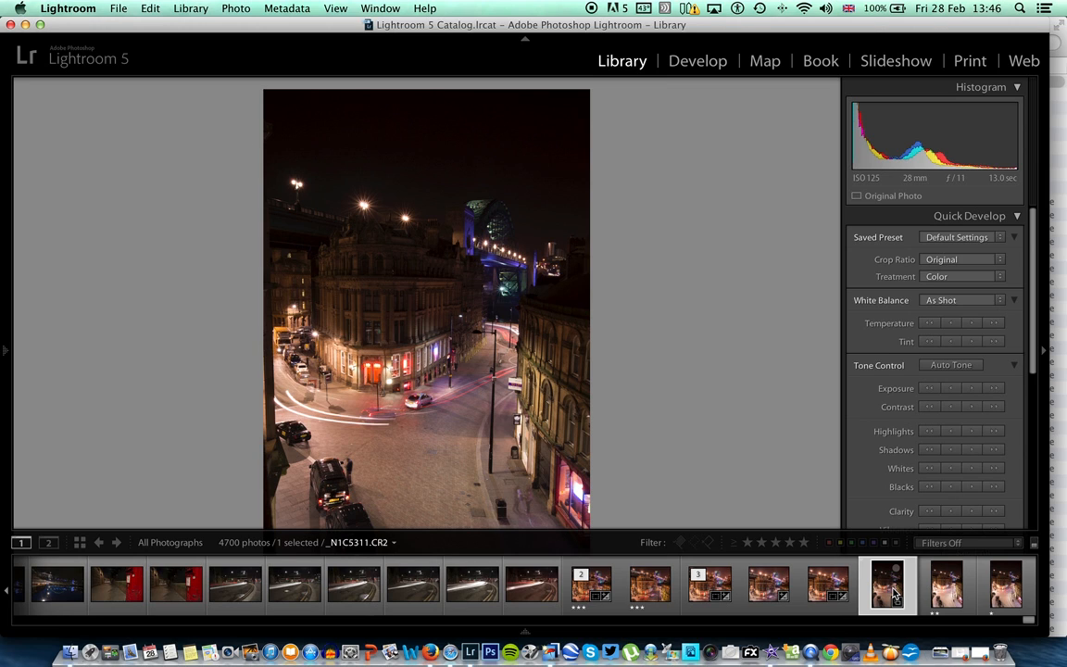
{"action": "left_click", "coordinate": [946, 586]}
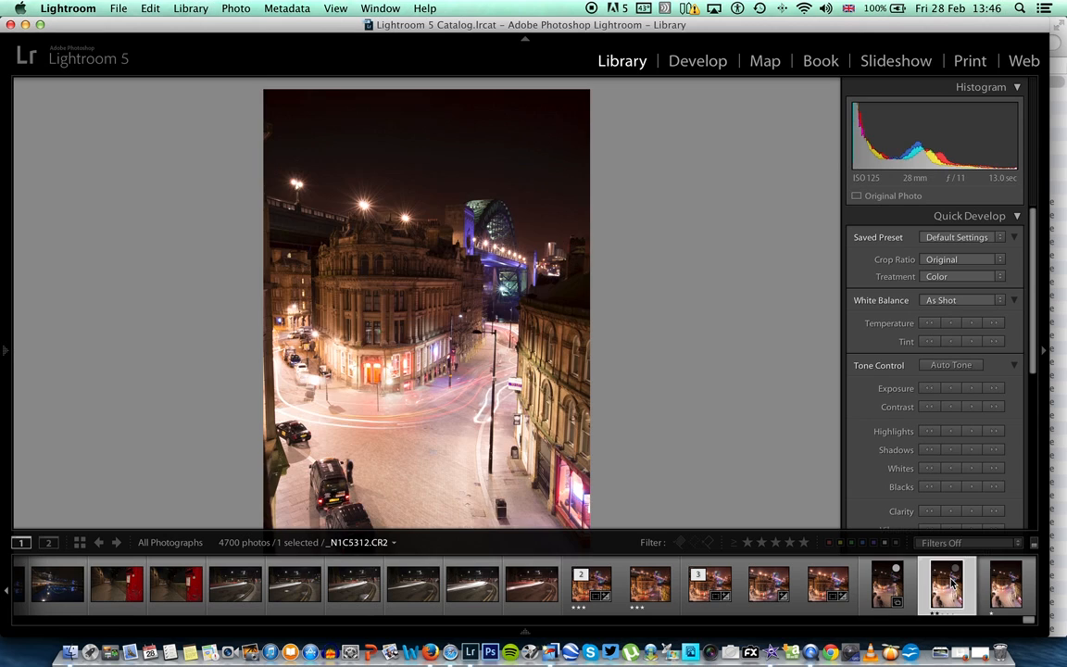
{"action": "left_click", "coordinate": [999, 581]}
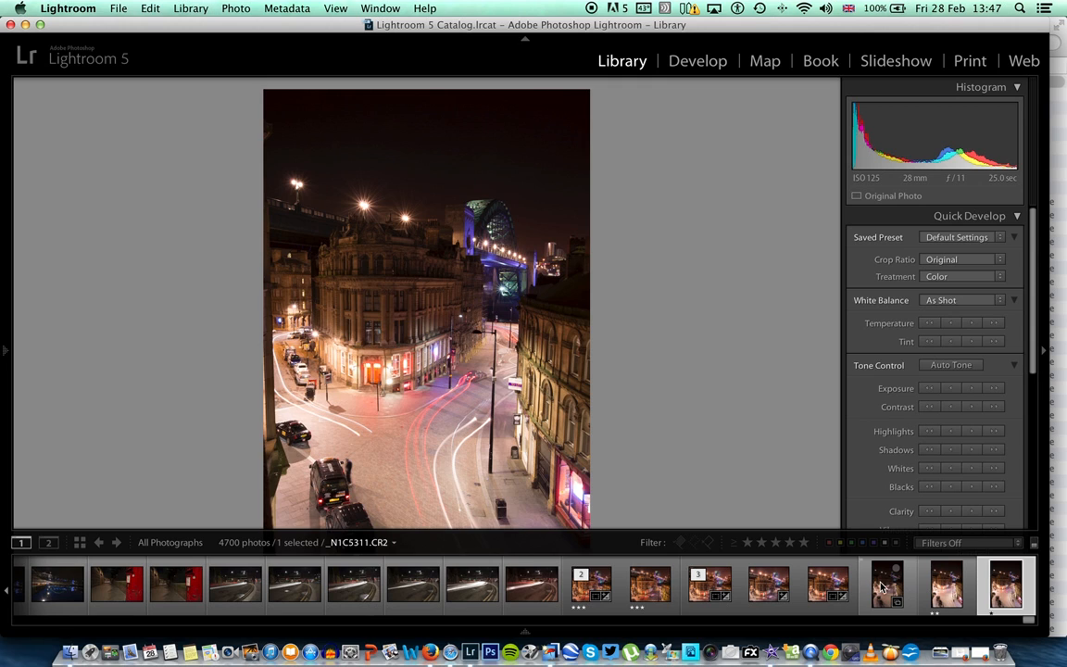
Export _N1C5311.CR2, _N1C5312.CR2 and _N1C5313.CR2 together to Photomatix Pro as a 16-bit TIFF with selective deghosting and automatic re-import
{"action": "left_click", "coordinate": [886, 585]}
{"action": "left_click", "coordinate": [947, 583], "text": "shift"}
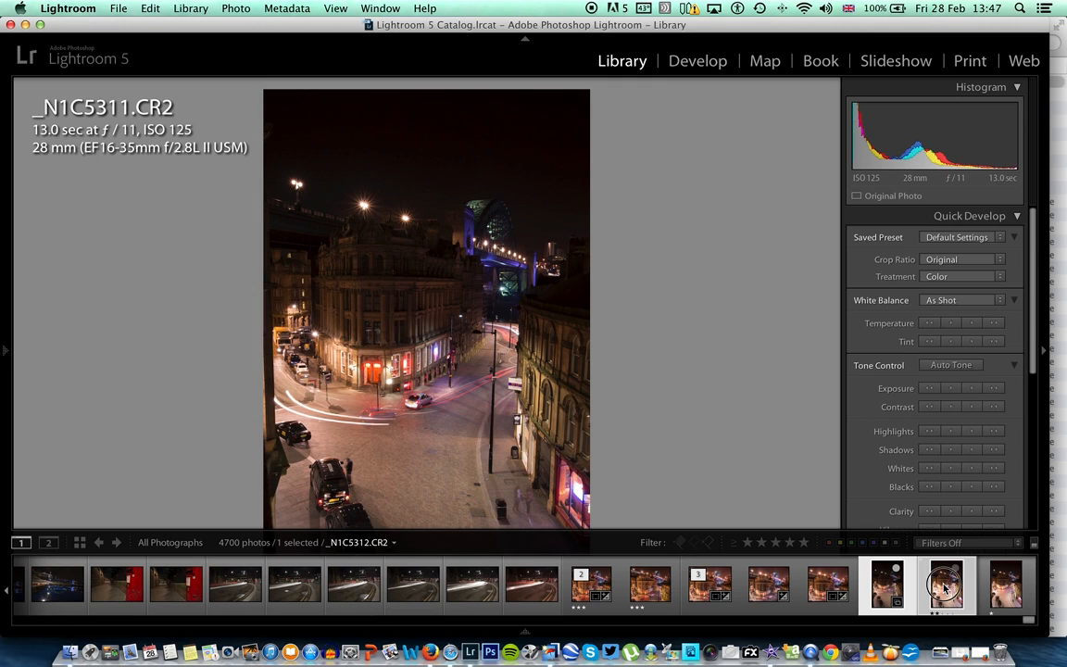
{"action": "left_click", "coordinate": [1002, 582], "text": "shift"}
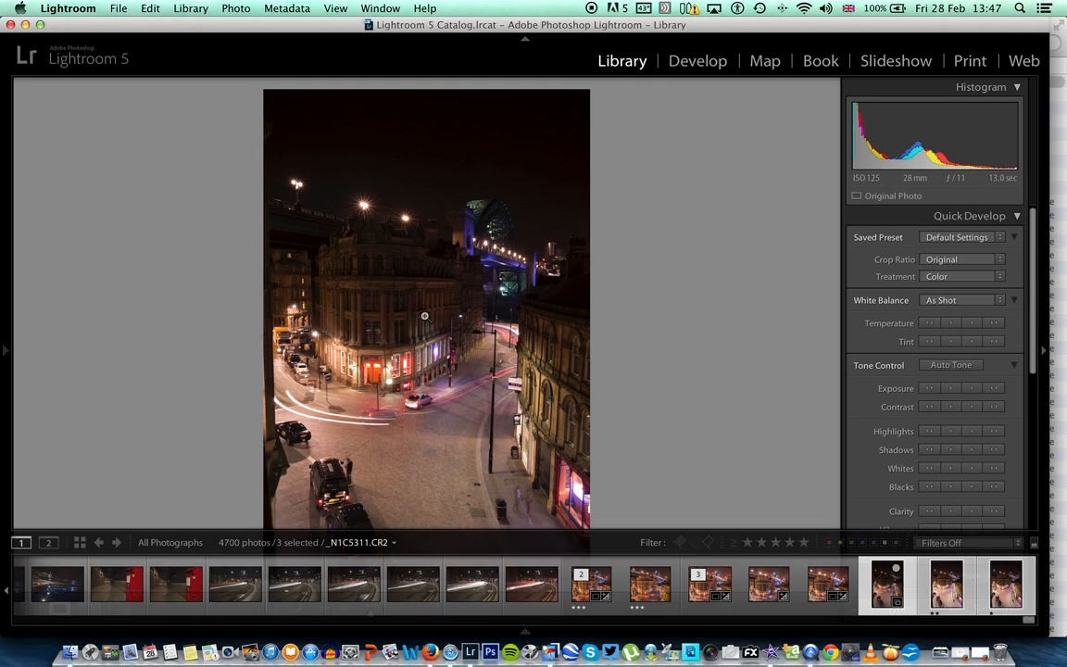
{"action": "left_click", "coordinate": [114, 9]}
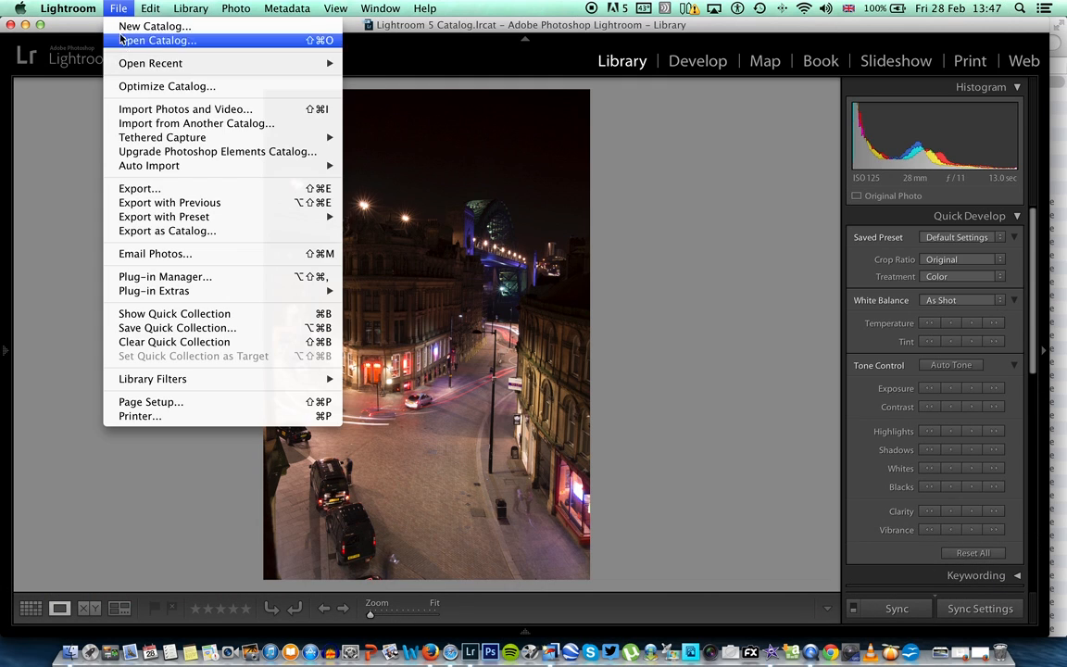
{"action": "mouse_move", "coordinate": [223, 293]}
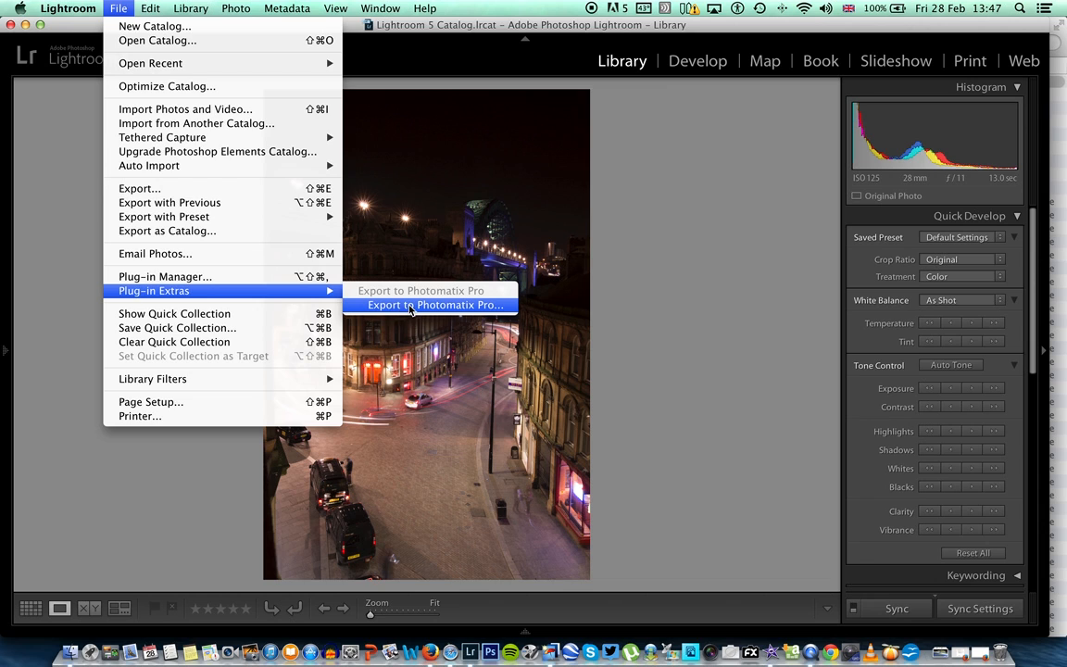
{"action": "left_click", "coordinate": [382, 305]}
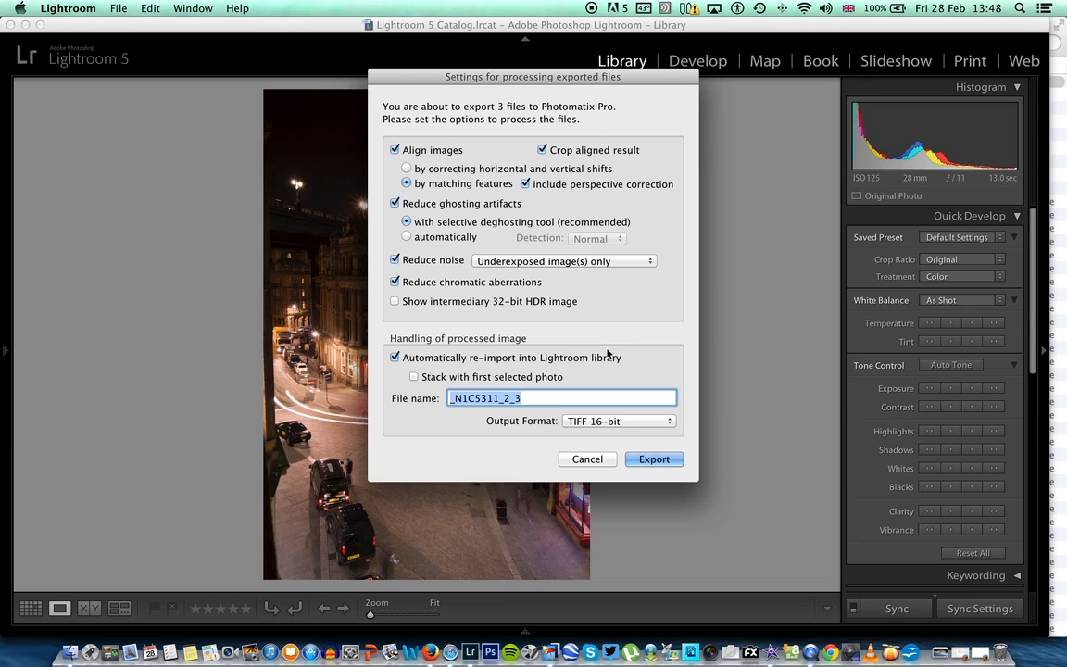
{"action": "left_click", "coordinate": [654, 461]}
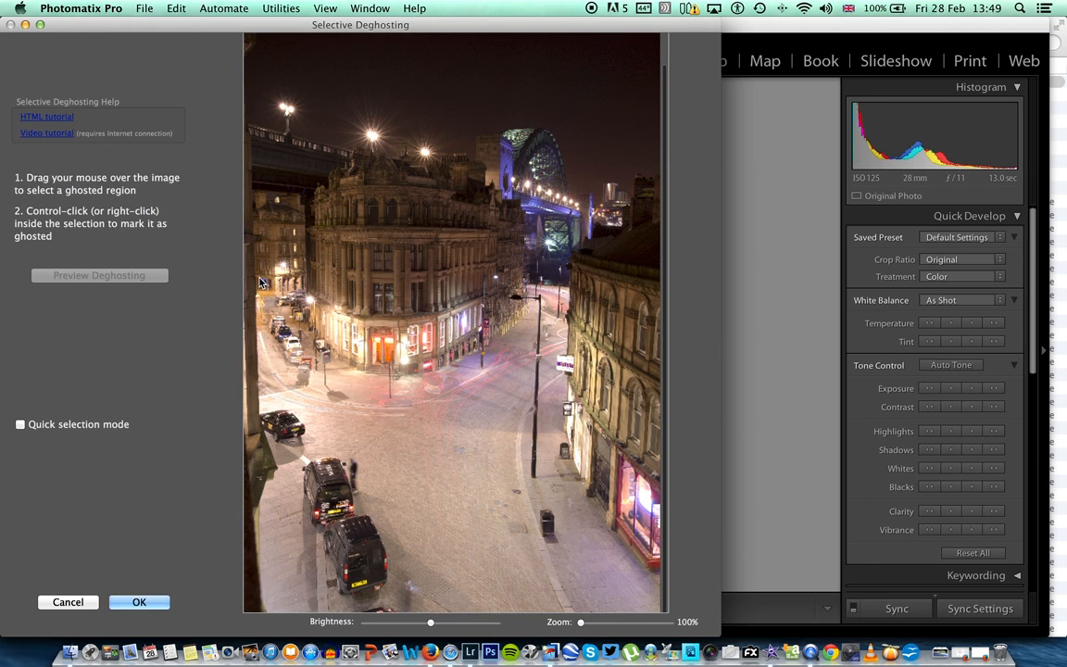
Outline the road junction with its light trails and parked cars and mark it as a ghosted area
{"action": "mouse_move", "coordinate": [260, 282]}
{"action": "left_mouse_down"}
{"action": "mouse_move", "coordinate": [262, 250]}
{"action": "mouse_move", "coordinate": [276, 242]}
{"action": "mouse_move", "coordinate": [293, 245]}
{"action": "mouse_move", "coordinate": [321, 288]}
{"action": "mouse_move", "coordinate": [392, 310]}
{"action": "mouse_move", "coordinate": [452, 310]}
{"action": "mouse_move", "coordinate": [502, 269]}
{"action": "mouse_move", "coordinate": [559, 272]}
{"action": "mouse_move", "coordinate": [580, 297]}
{"action": "mouse_move", "coordinate": [575, 371]}
{"action": "mouse_move", "coordinate": [547, 424]}
{"action": "mouse_move", "coordinate": [504, 451]}
{"action": "mouse_move", "coordinate": [284, 451]}
{"action": "mouse_move", "coordinate": [268, 444]}
{"action": "mouse_move", "coordinate": [257, 407]}
{"action": "mouse_move", "coordinate": [262, 282]}
{"action": "left_mouse_up"}
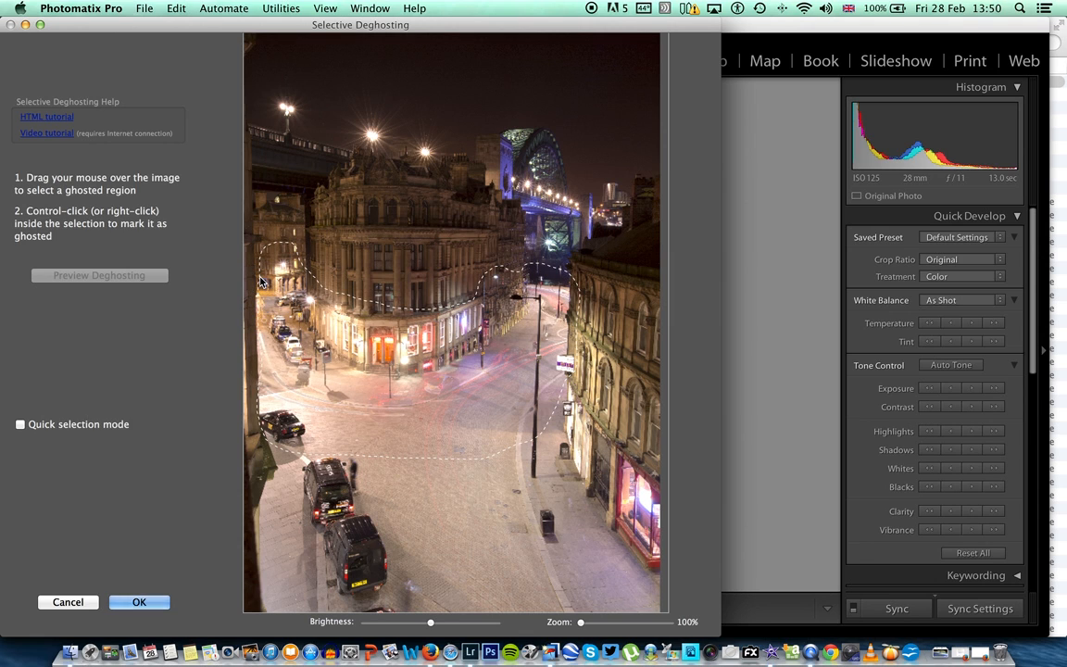
{"action": "right_click", "coordinate": [279, 275]}
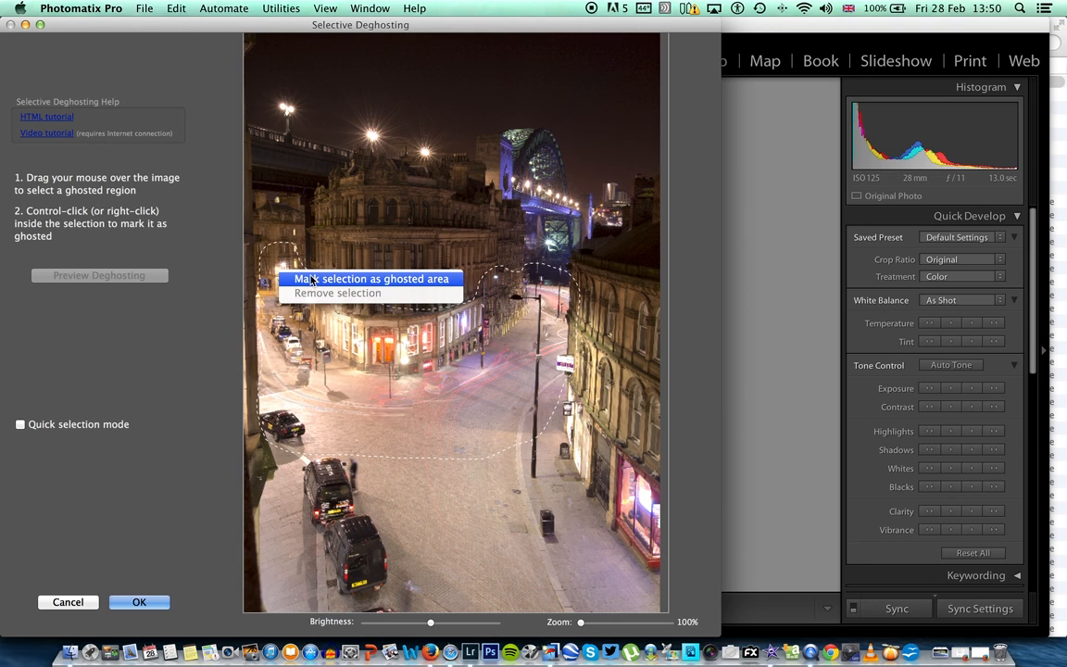
{"action": "left_click", "coordinate": [311, 279]}
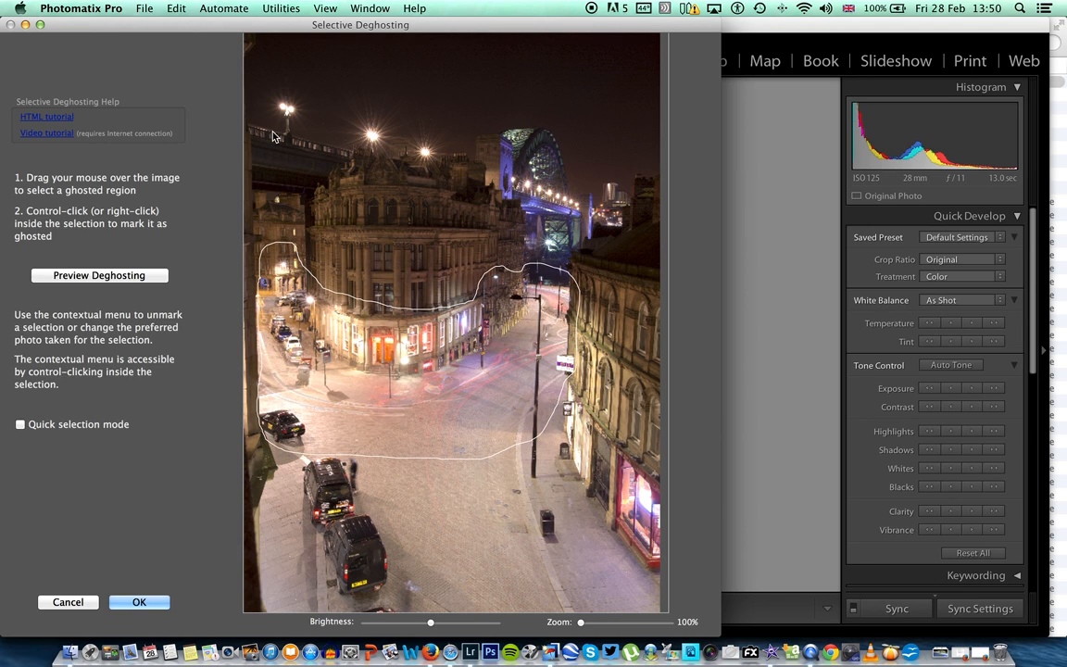
Mark the street lamps and bridge along the skyline as a second ghosted area and accept the deghosting
{"action": "mouse_move", "coordinate": [255, 126]}
{"action": "left_mouse_down"}
{"action": "mouse_move", "coordinate": [263, 78]}
{"action": "mouse_move", "coordinate": [332, 78]}
{"action": "mouse_move", "coordinate": [581, 174]}
{"action": "mouse_move", "coordinate": [611, 218]}
{"action": "mouse_move", "coordinate": [555, 231]}
{"action": "mouse_move", "coordinate": [434, 214]}
{"action": "mouse_move", "coordinate": [547, 224]}
{"action": "mouse_move", "coordinate": [564, 236]}
{"action": "mouse_move", "coordinate": [541, 256]}
{"action": "mouse_move", "coordinate": [444, 242]}
{"action": "mouse_move", "coordinate": [339, 179]}
{"action": "mouse_move", "coordinate": [267, 158]}
{"action": "mouse_move", "coordinate": [255, 124]}
{"action": "left_mouse_up"}
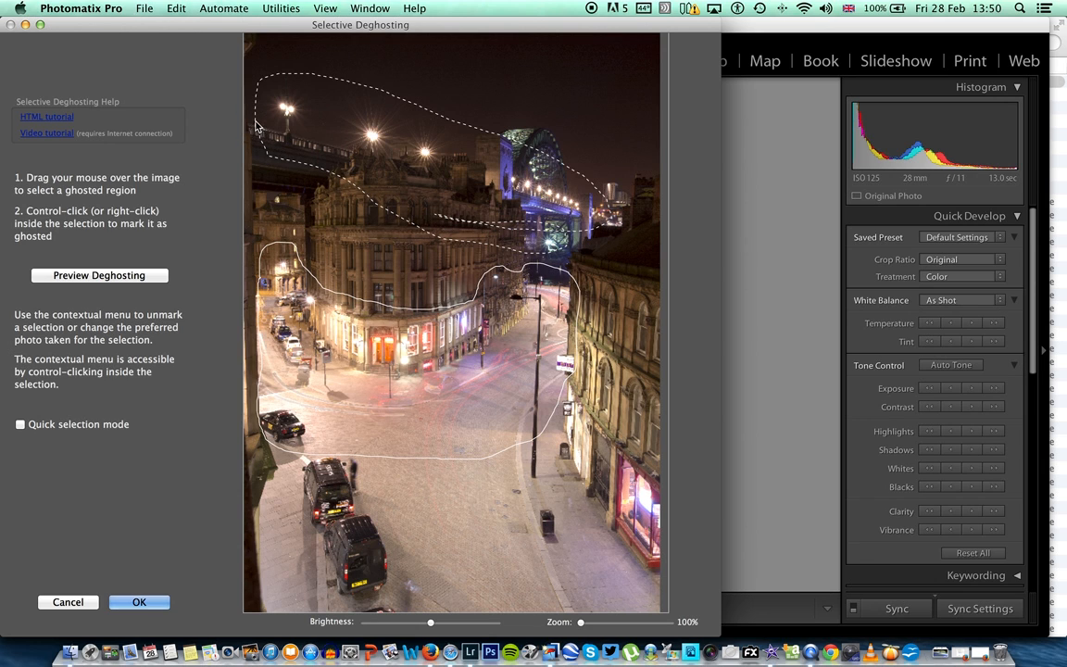
{"action": "right_click", "coordinate": [297, 121]}
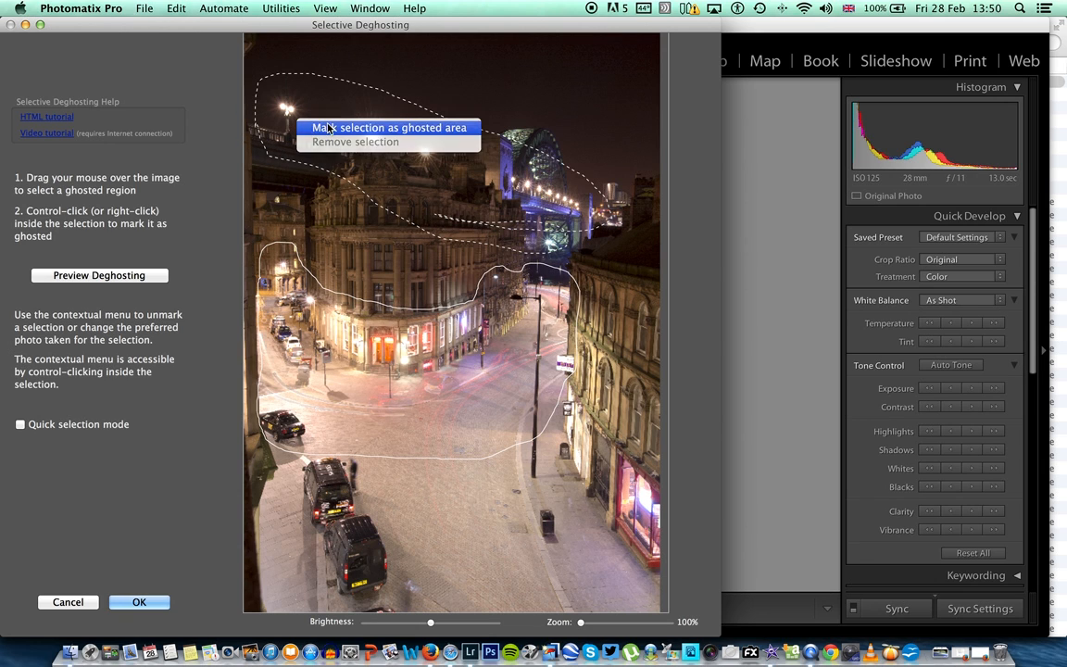
{"action": "left_click", "coordinate": [328, 129]}
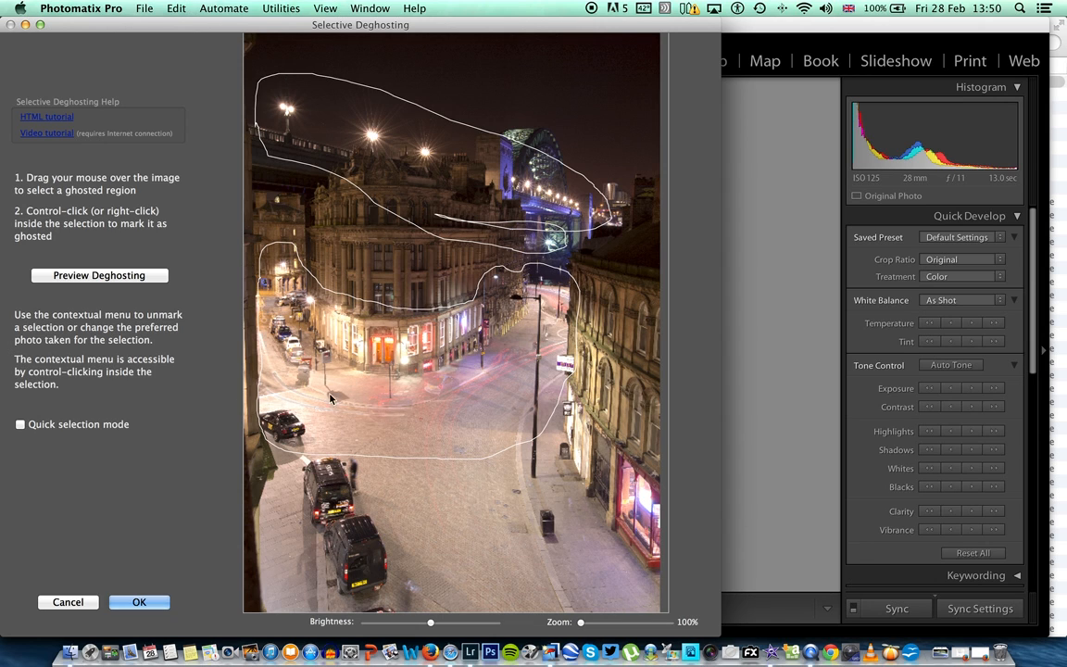
{"action": "left_click", "coordinate": [140, 602]}
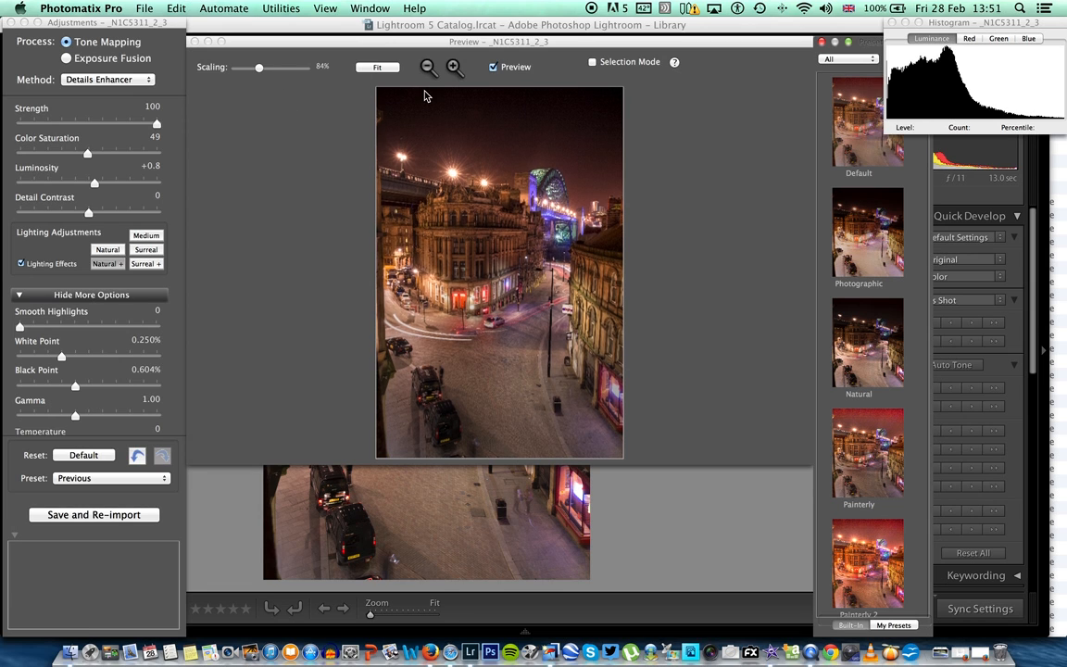
Check the Tone Mapping preview at 100%, try Natural lighting, settle on Natural +, and save the image for re-import
{"action": "left_click", "coordinate": [453, 68]}
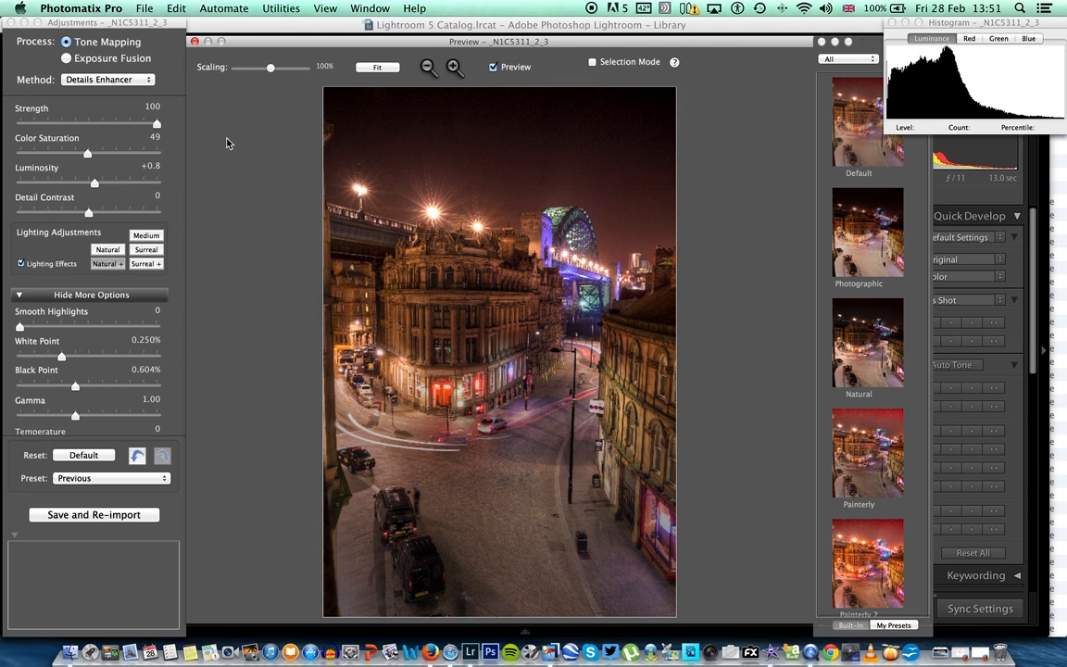
{"action": "left_click", "coordinate": [67, 43]}
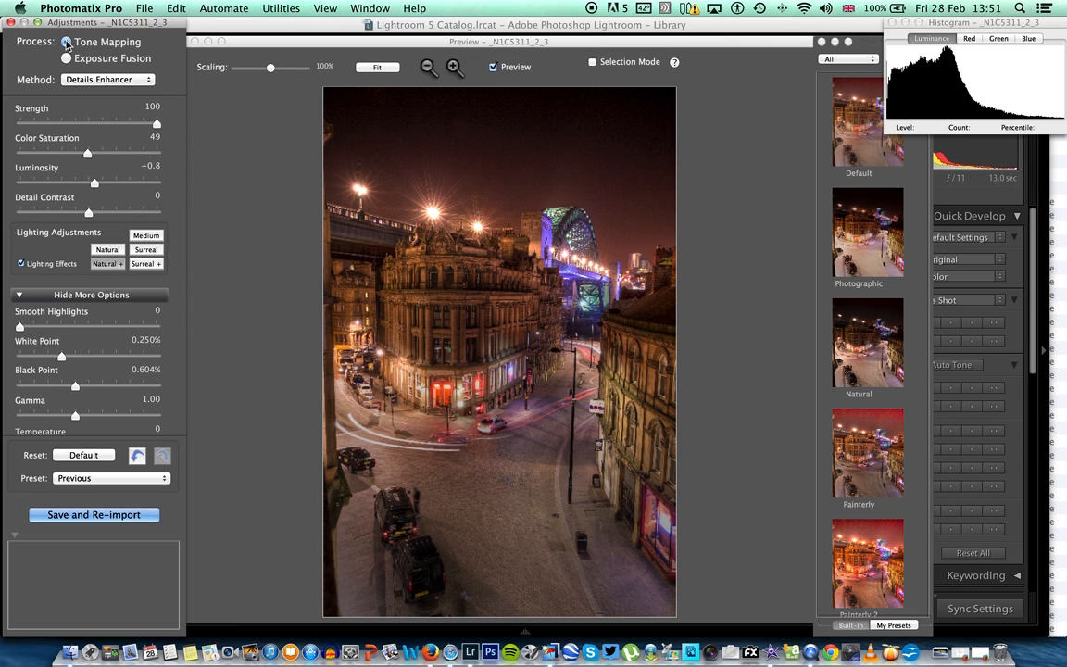
{"action": "mouse_move", "coordinate": [136, 109]}
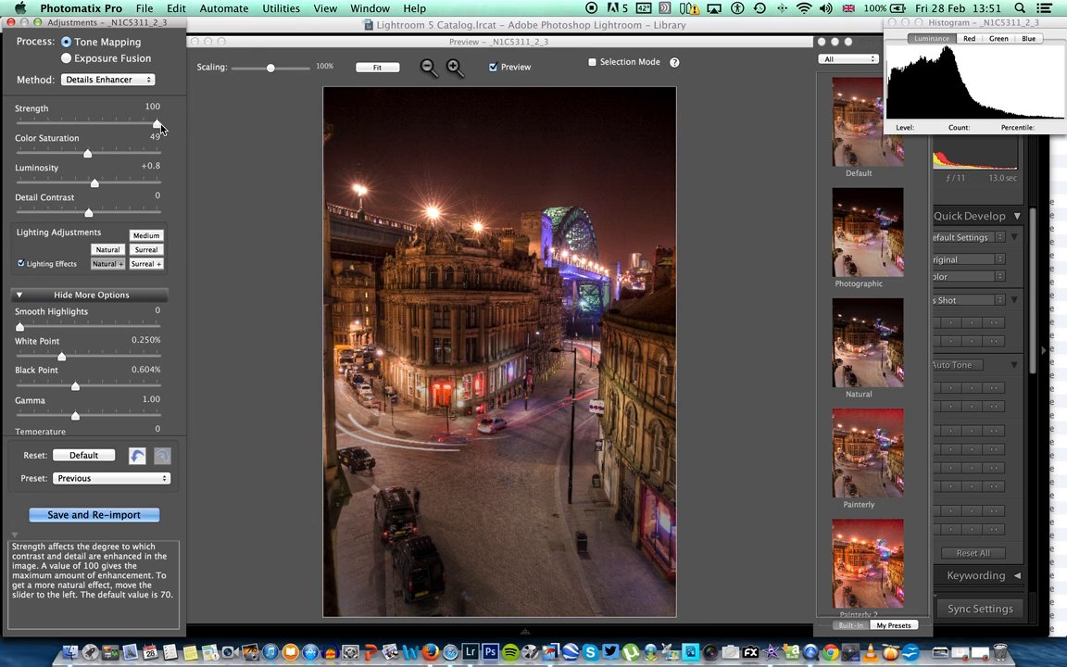
{"action": "mouse_move", "coordinate": [65, 217]}
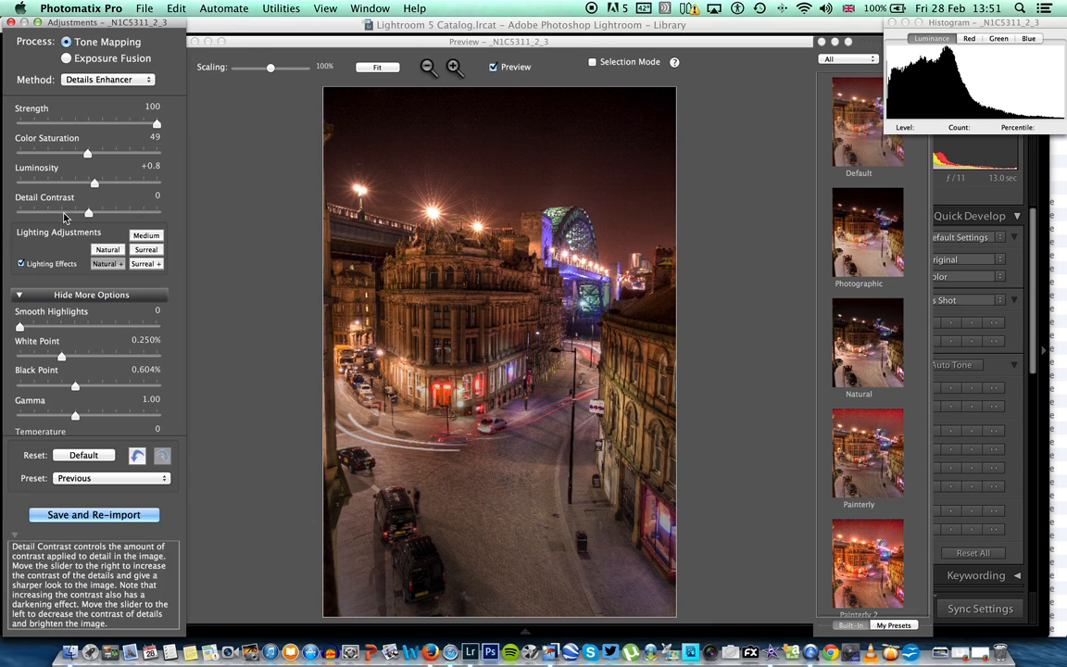
{"action": "left_click", "coordinate": [108, 265]}
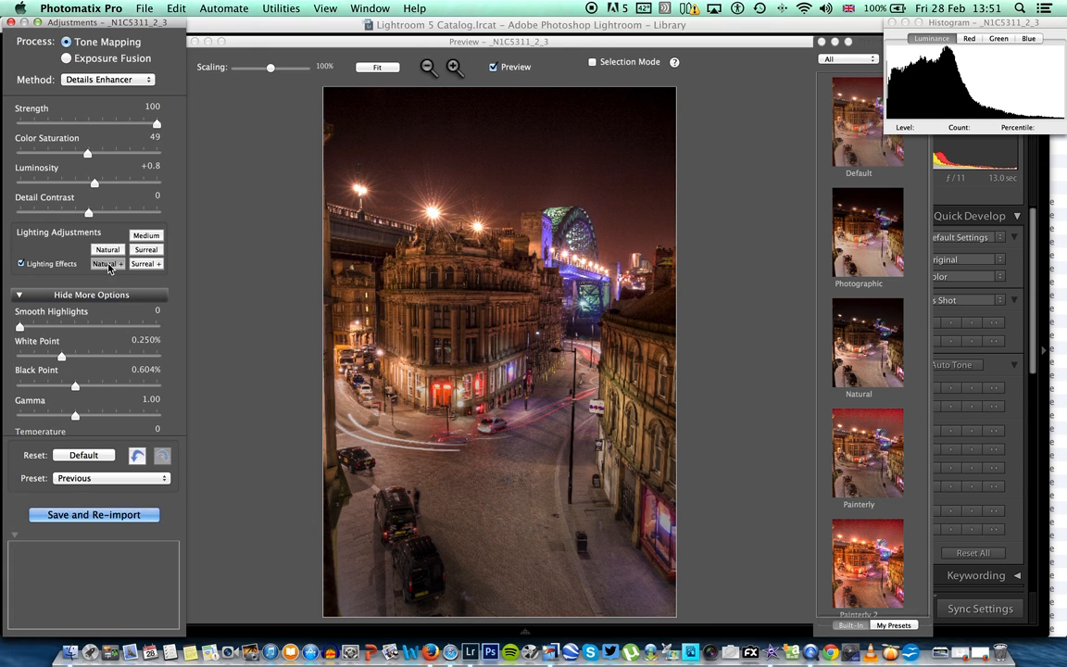
{"action": "left_click", "coordinate": [108, 250]}
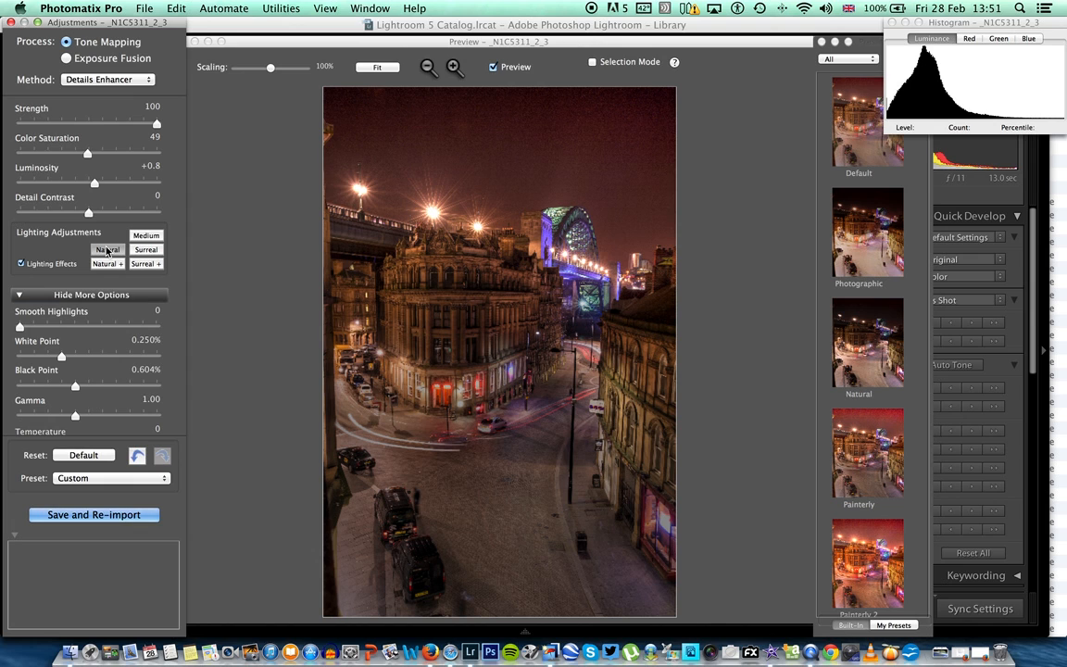
{"action": "left_click", "coordinate": [107, 265]}
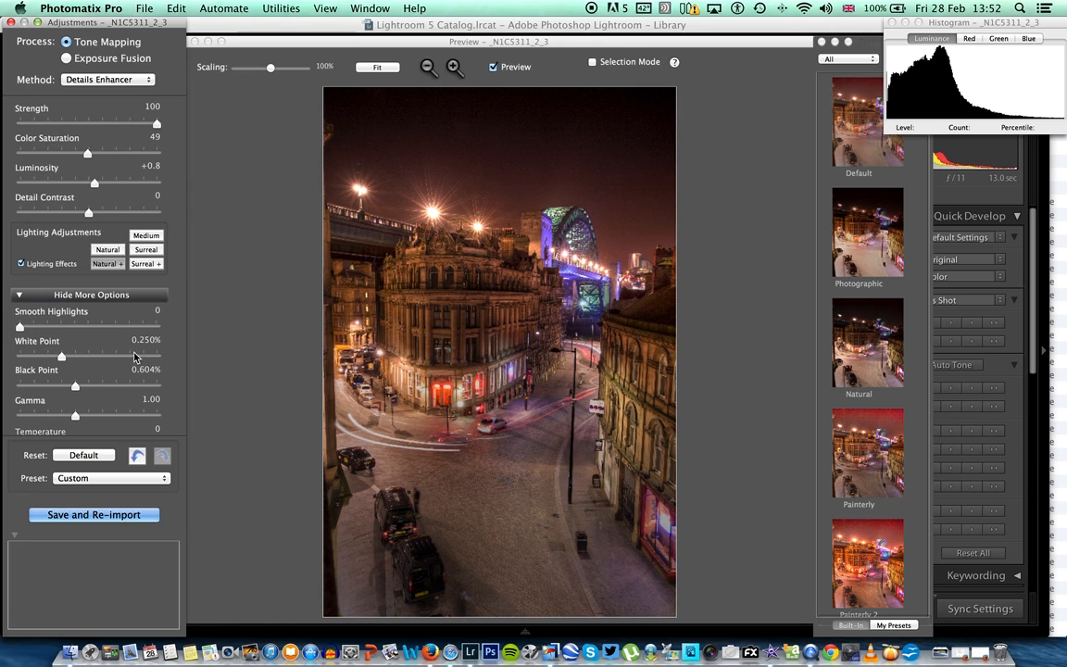
{"action": "left_click", "coordinate": [91, 515]}
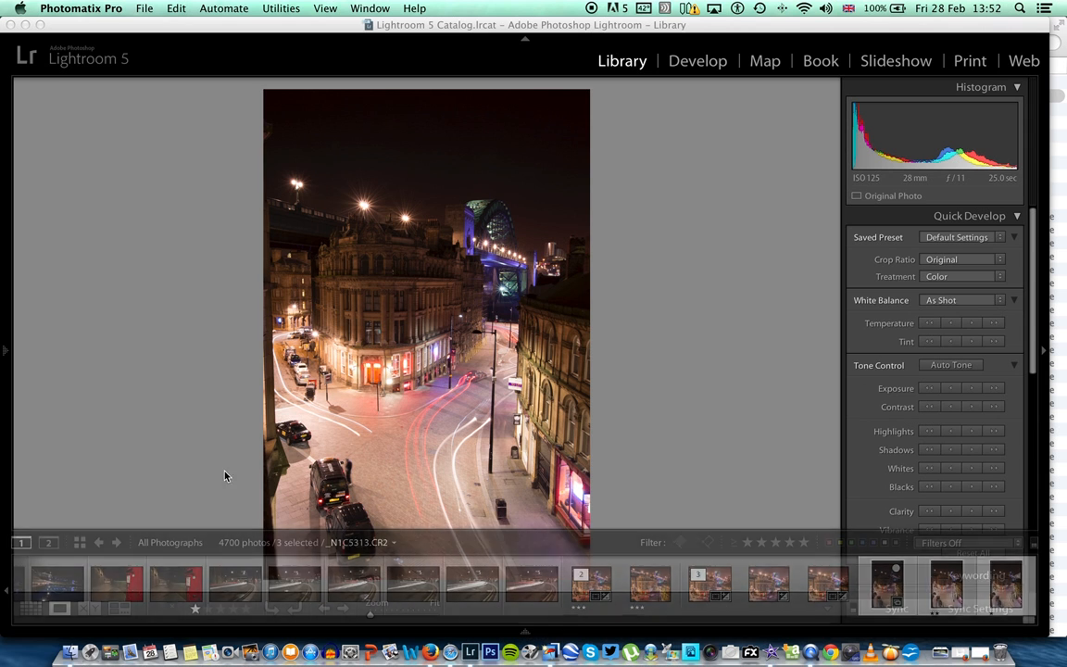
Switch to Finder, bring _N1C5311_2_3_1.tif from the 2014-02-27 folder into Lightroom and add it to the catalog at its current location
{"action": "left_click", "coordinate": [69, 654]}
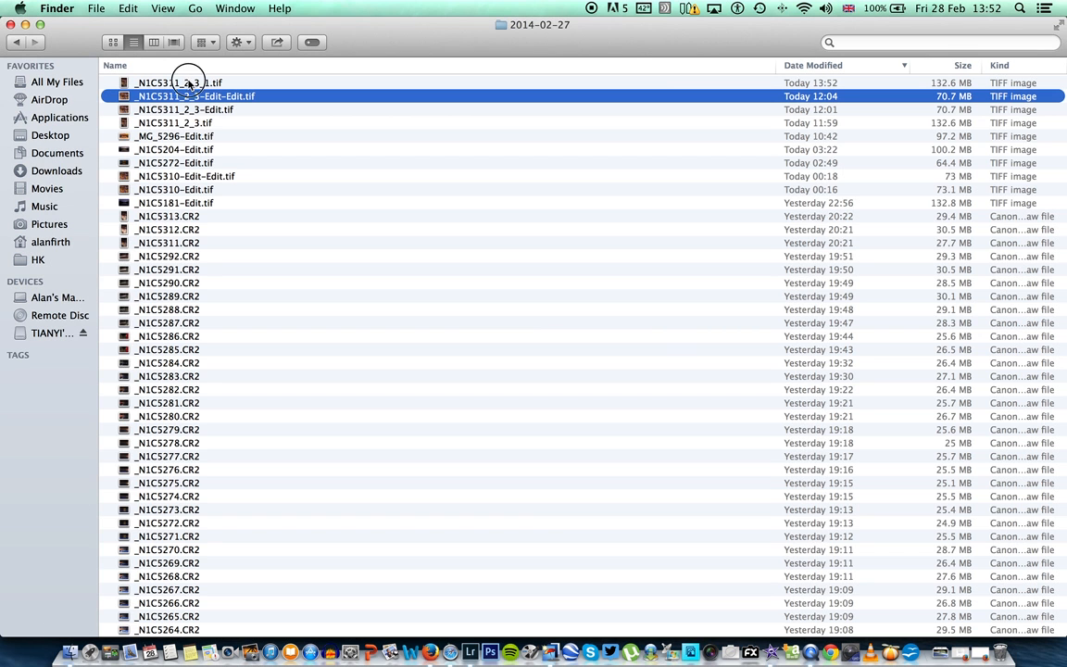
{"action": "left_click", "coordinate": [189, 83]}
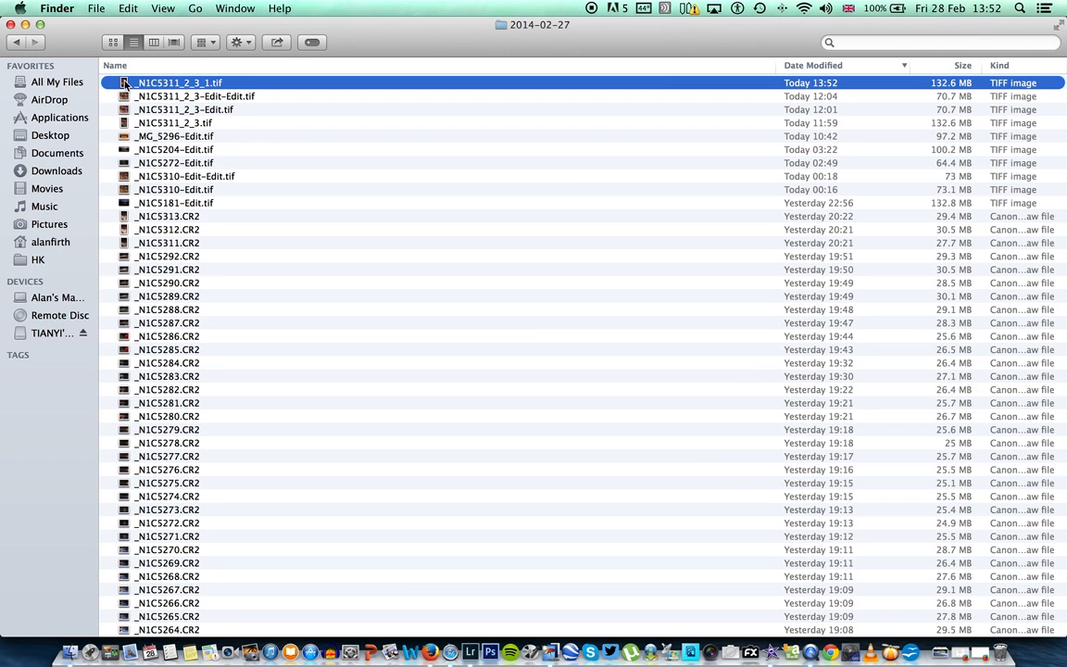
{"action": "left_click_drag", "start_coordinate": [125, 84], "coordinate": [470, 656]}
{"action": "key", "text": "super+shift+i"}
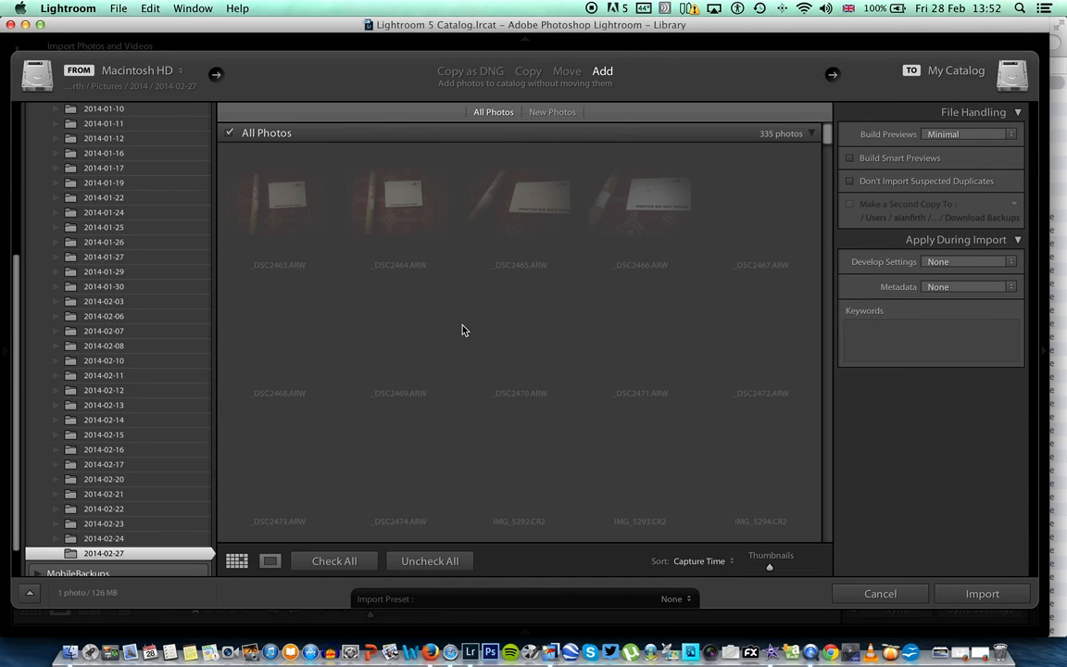
{"action": "left_click_drag", "start_coordinate": [829, 137], "coordinate": [829, 523]}
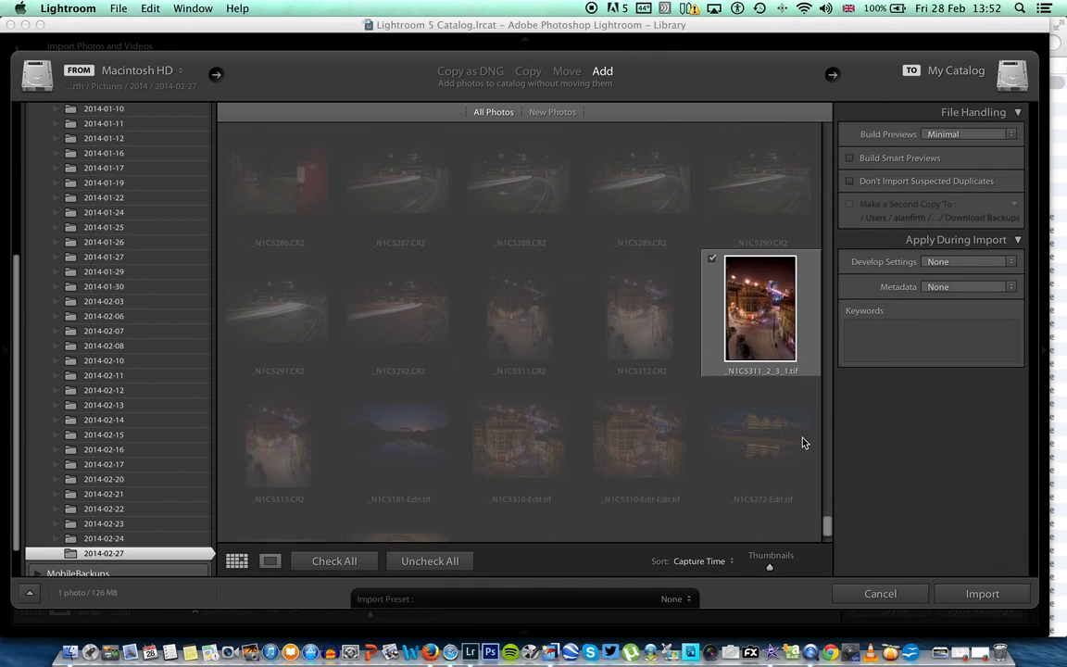
{"action": "left_click", "coordinate": [982, 594]}
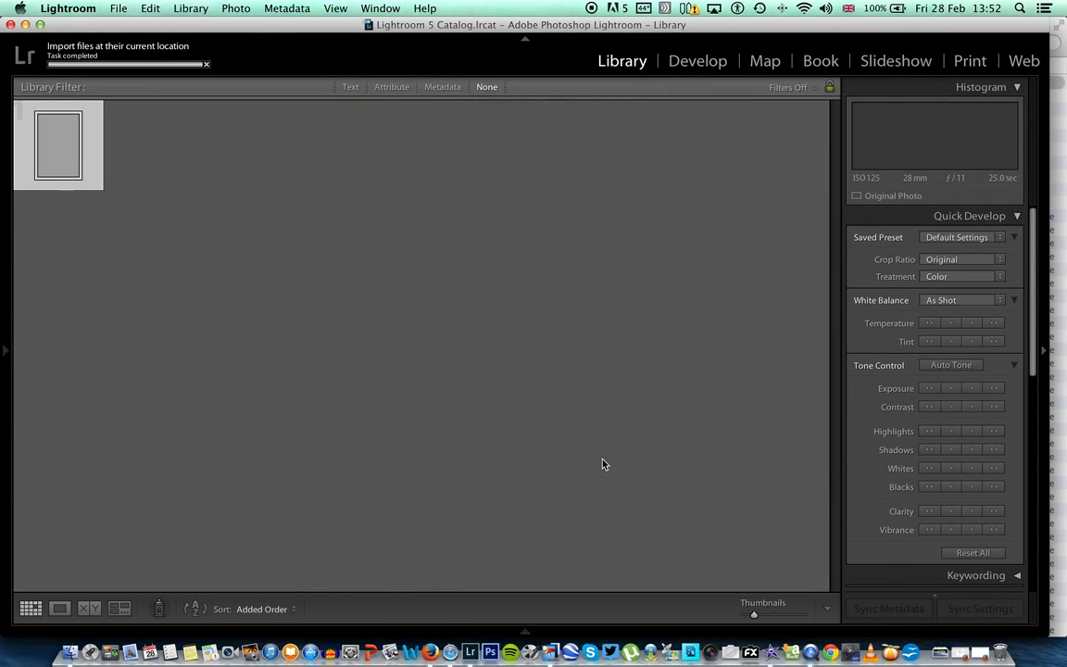
Open the imported HDR image full size and examine its skyline, buildings and road junction at 1:2 zoom
{"action": "double_click", "coordinate": [66, 146]}
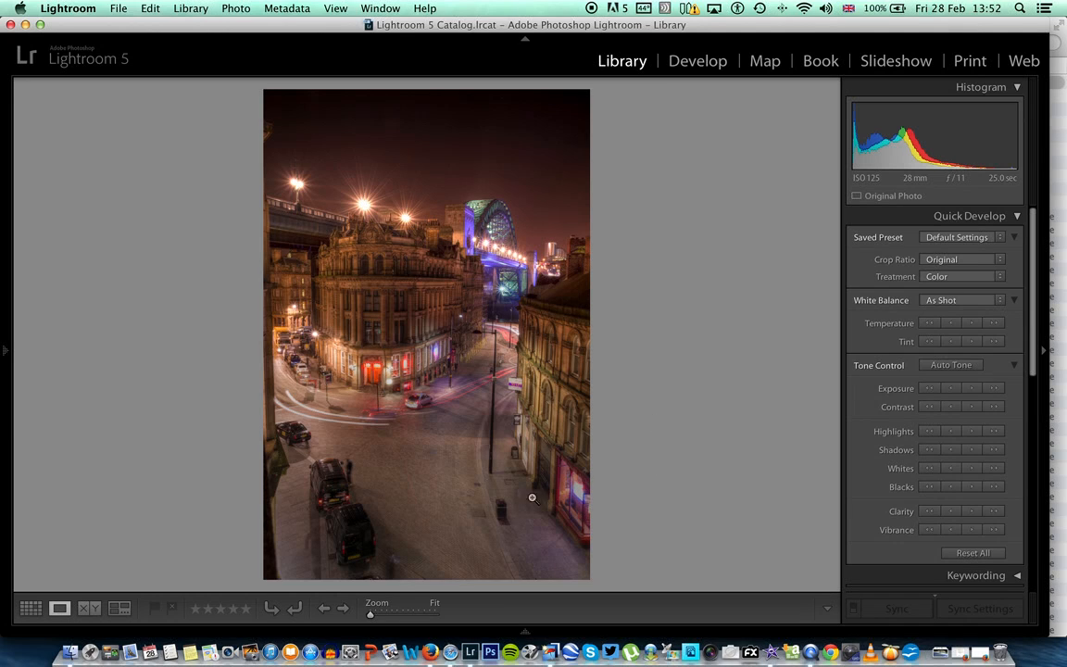
{"action": "left_click_drag", "start_coordinate": [370, 619], "coordinate": [403, 616]}
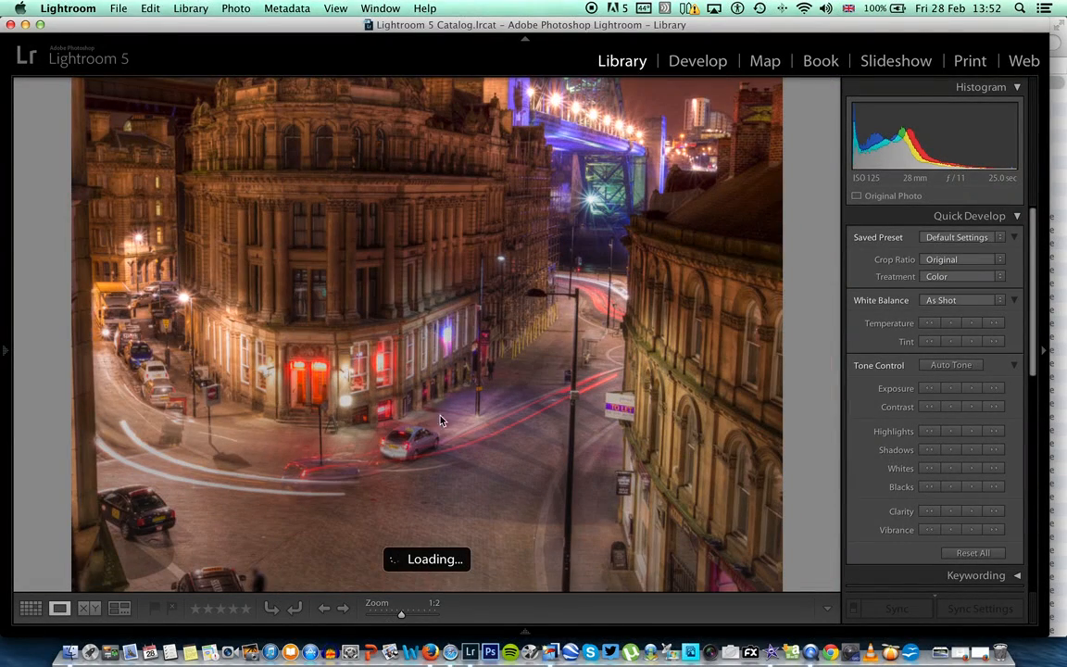
{"action": "left_click_drag", "start_coordinate": [442, 363], "coordinate": [442, 479]}
{"action": "left_click_drag", "start_coordinate": [453, 300], "coordinate": [447, 355]}
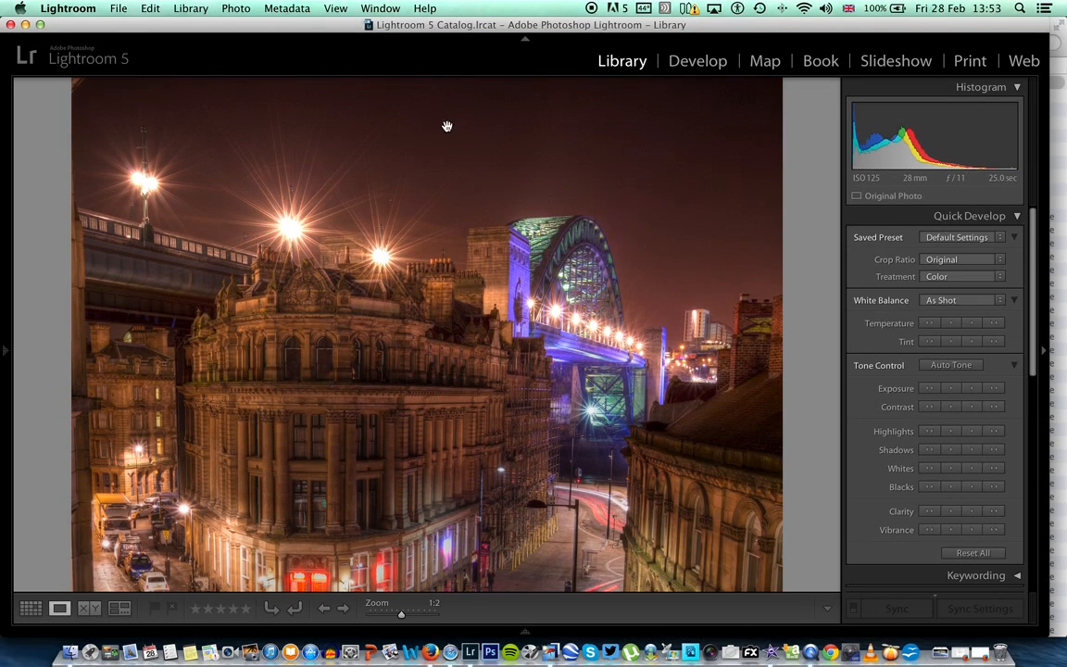
{"action": "scroll", "coordinate": [418, 351], "scroll_direction": "down", "scroll_amount": 5}
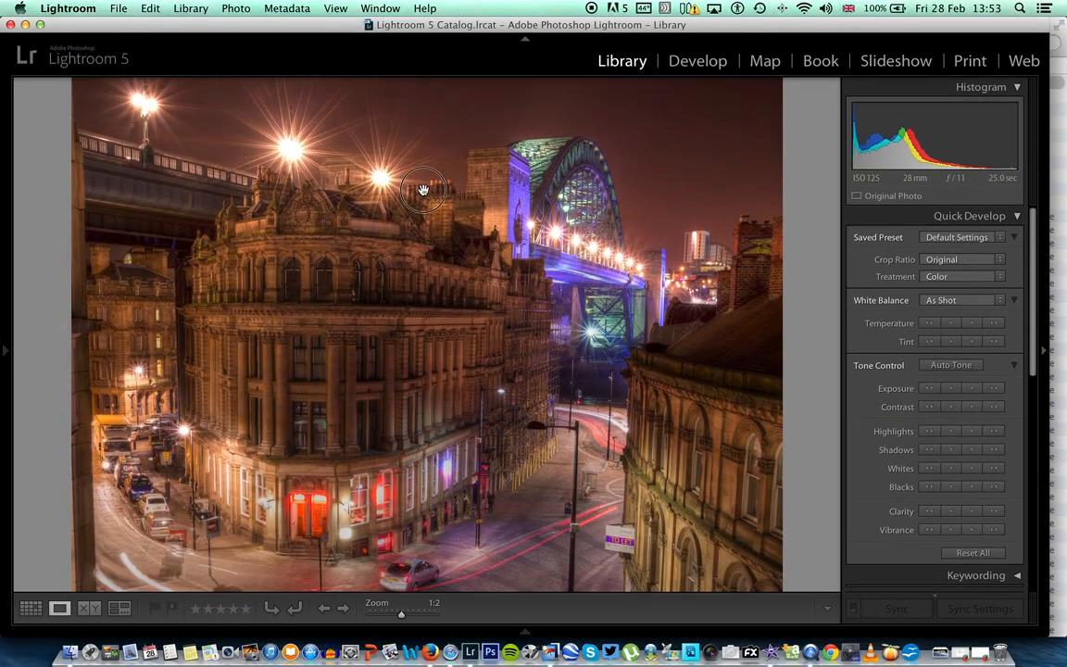
{"action": "scroll", "coordinate": [413, 372], "scroll_direction": "down", "scroll_amount": 5}
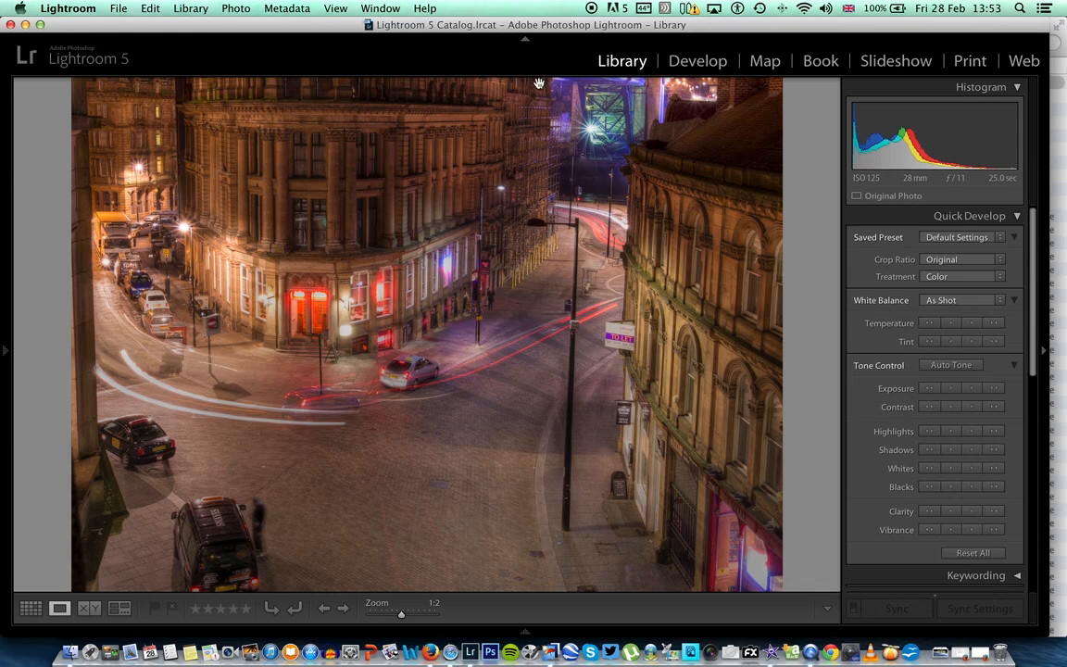
Crop the image in Develop, cutting off the dark upper sky and the foreground road with the parked cabs
{"action": "left_click", "coordinate": [697, 60]}
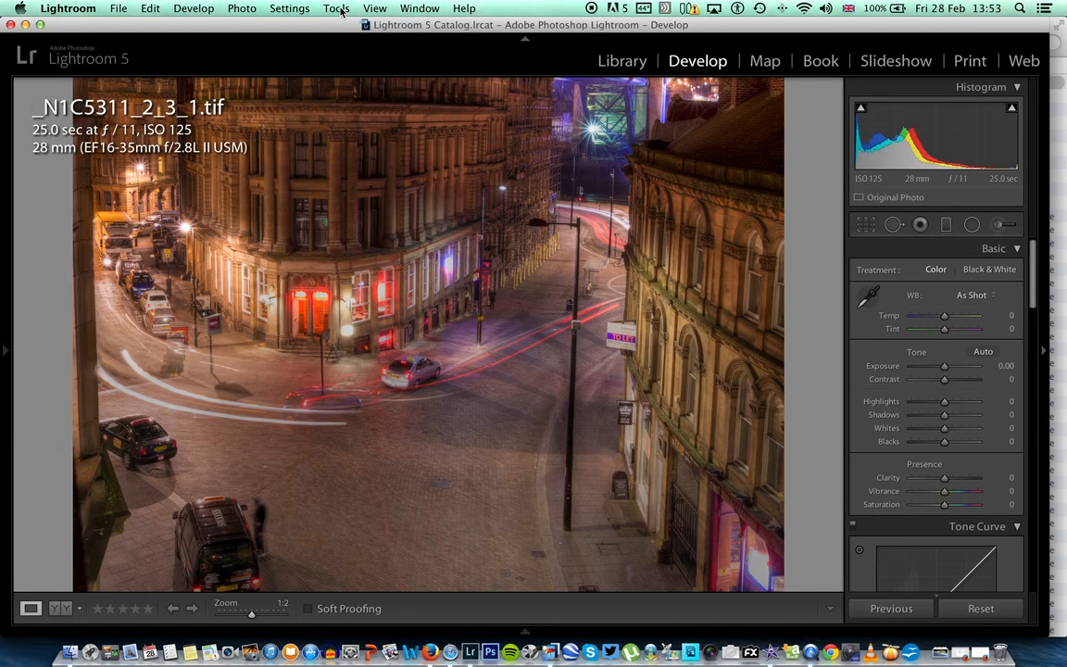
{"action": "left_click", "coordinate": [339, 9]}
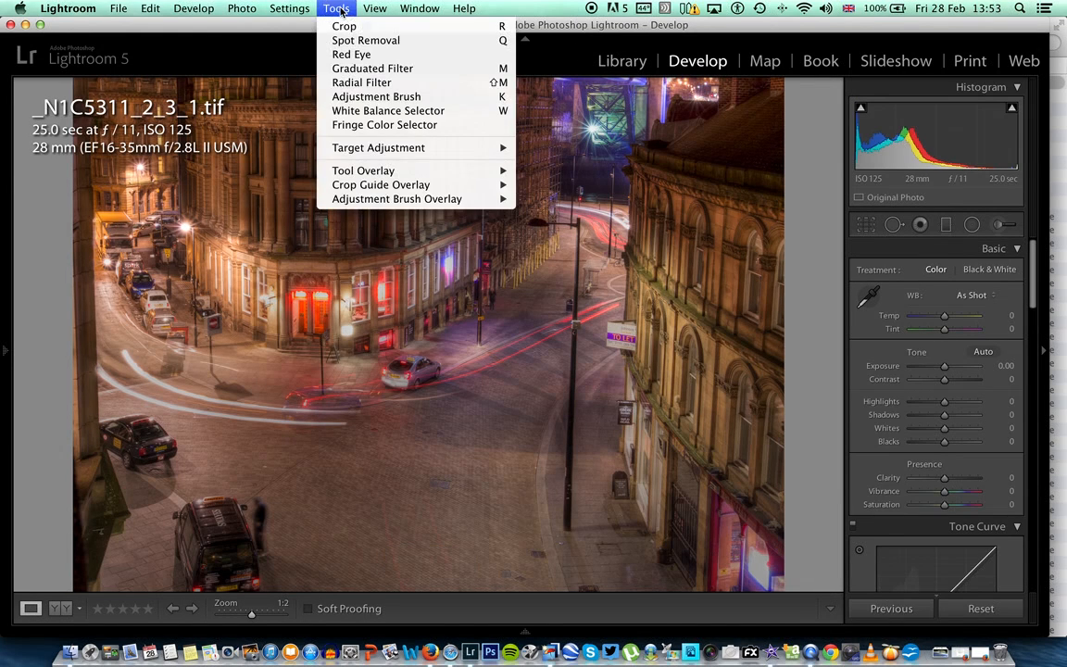
{"action": "left_click", "coordinate": [343, 27]}
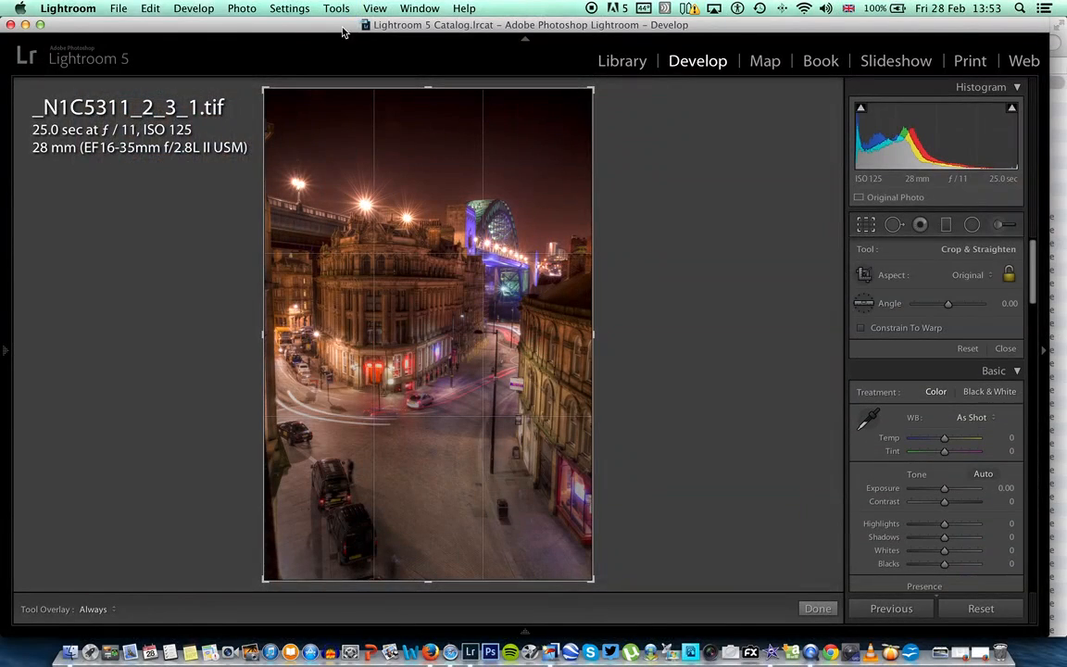
{"action": "left_click_drag", "start_coordinate": [429, 88], "coordinate": [421, 118]}
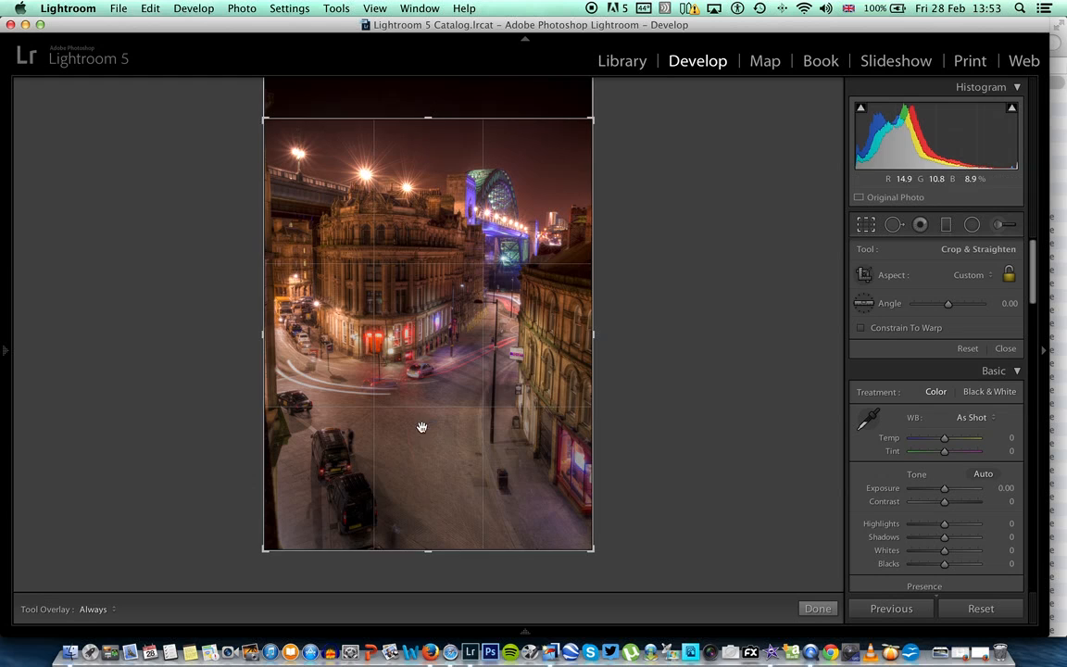
{"action": "left_click_drag", "start_coordinate": [430, 550], "coordinate": [433, 477]}
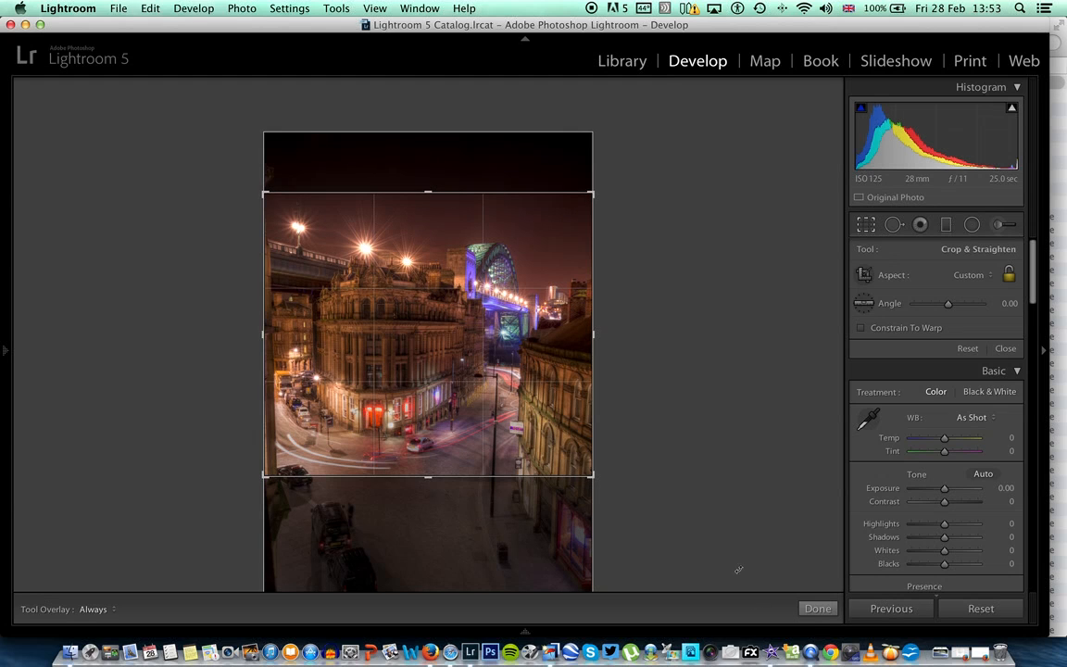
{"action": "left_click", "coordinate": [817, 609]}
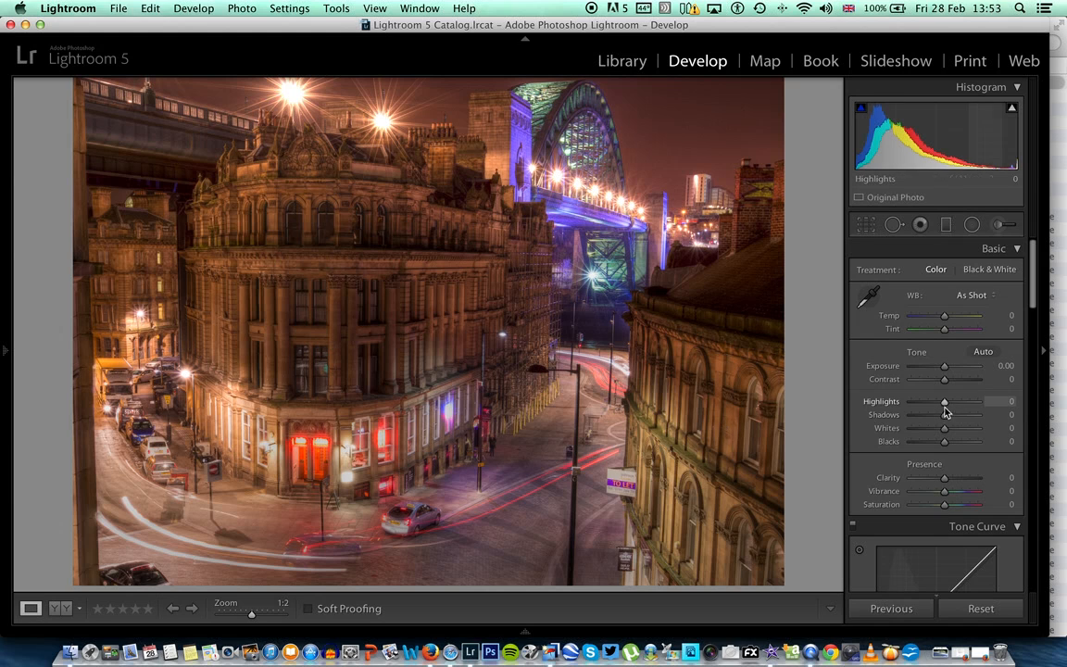
Set the basic adjustments to Highlights -39, Shadows +60, Clarity +52 and Vibrance +11
{"action": "left_click_drag", "start_coordinate": [945, 401], "coordinate": [931, 401]}
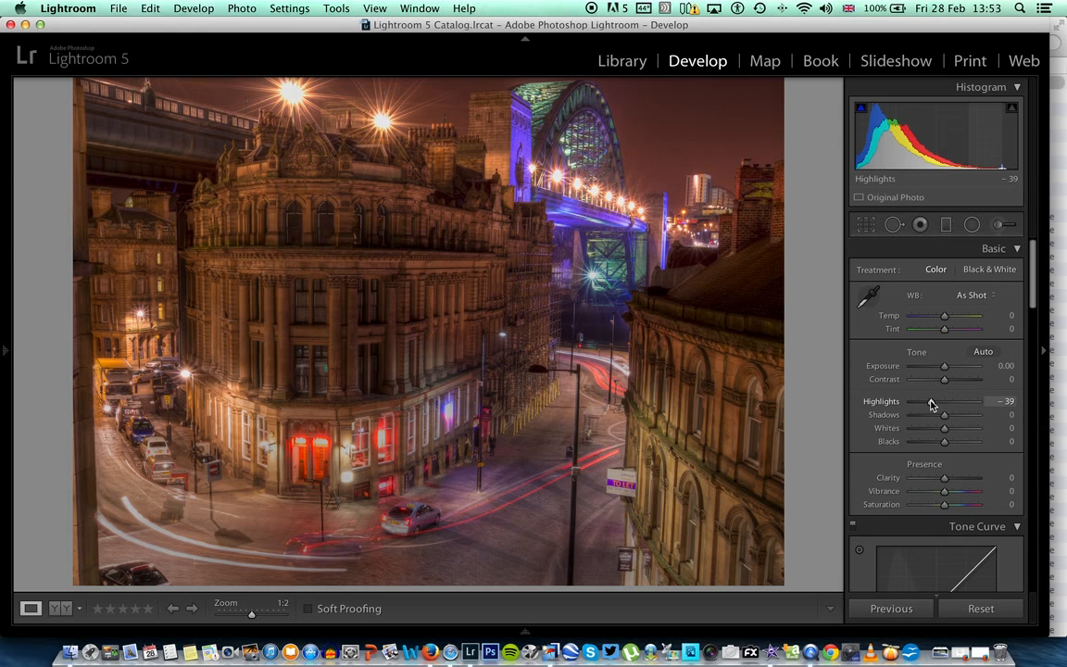
{"action": "left_click_drag", "start_coordinate": [945, 416], "coordinate": [961, 419]}
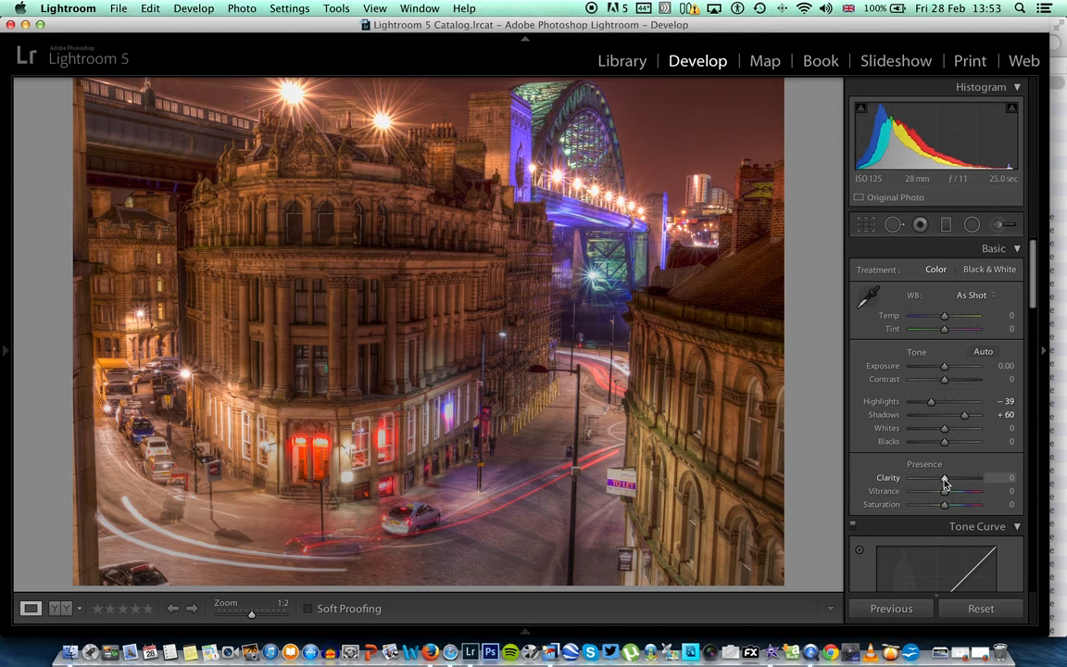
{"action": "left_click_drag", "start_coordinate": [945, 480], "coordinate": [961, 477]}
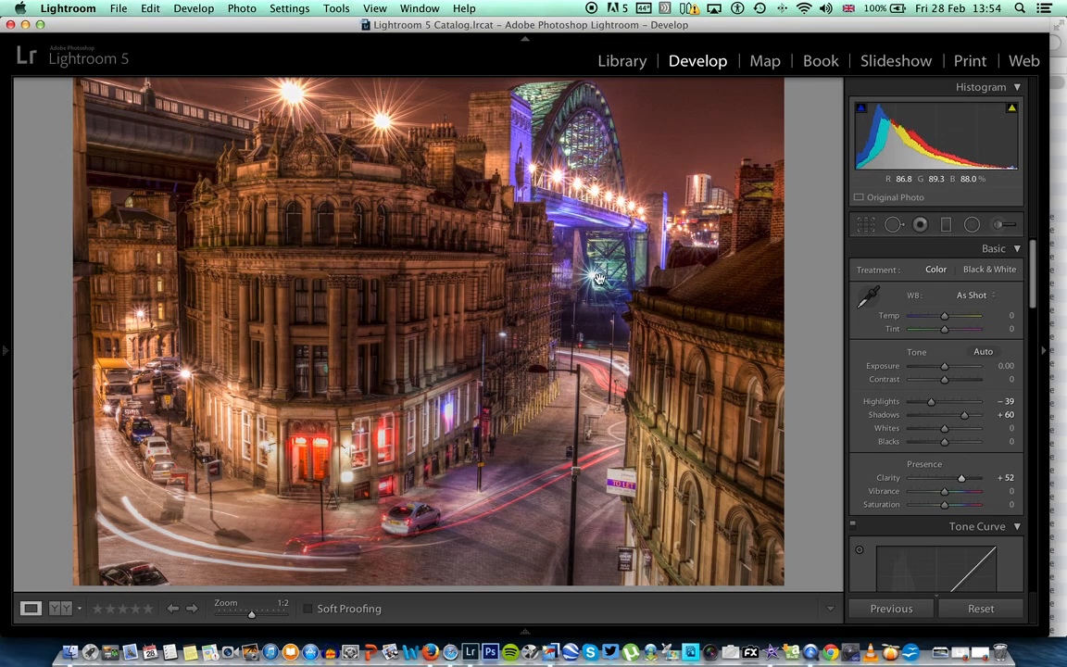
{"action": "mouse_move", "coordinate": [547, 278]}
{"action": "left_mouse_down"}
{"action": "mouse_move", "coordinate": [566, 364]}
{"action": "mouse_move", "coordinate": [566, 270]}
{"action": "left_mouse_up"}
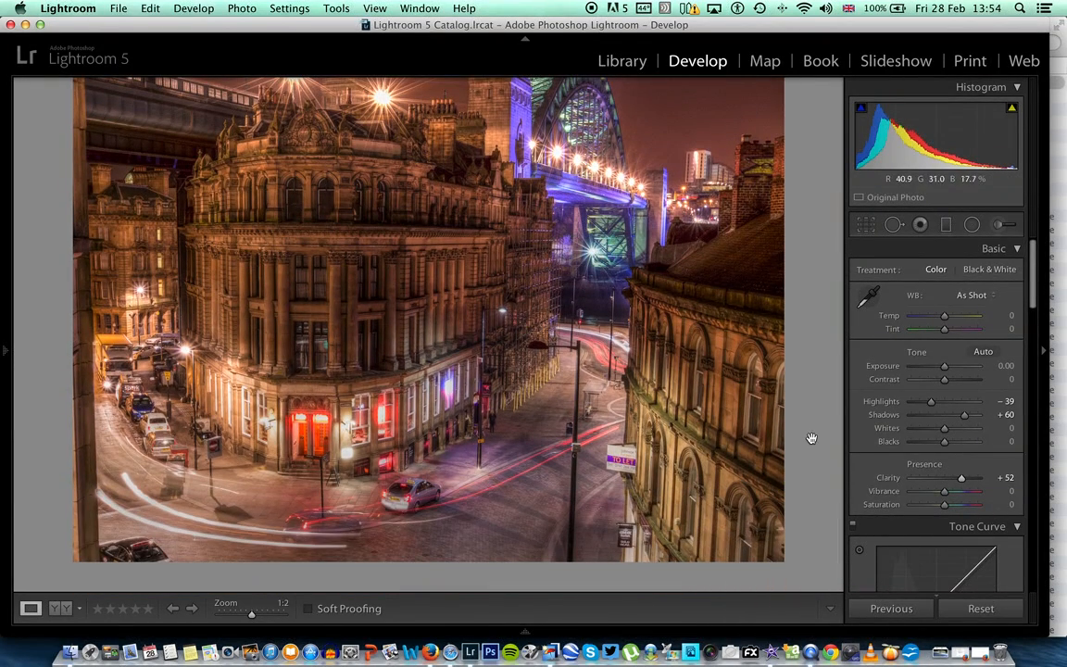
{"action": "left_click_drag", "start_coordinate": [944, 494], "coordinate": [947, 491]}
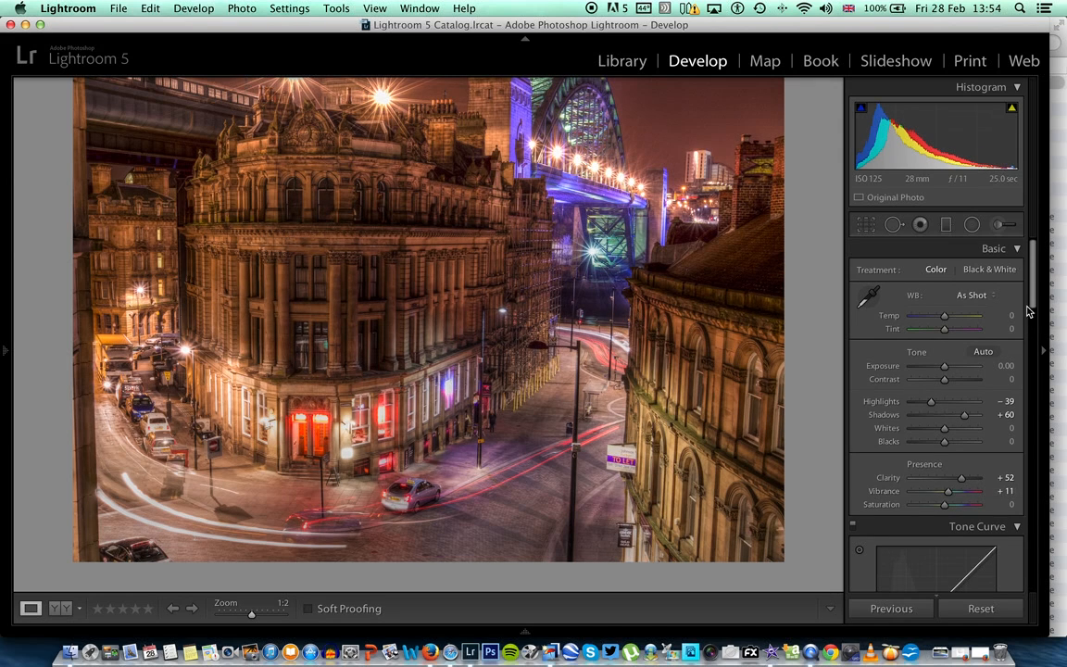
Shape the tone curve with Highlights -38, Lights +45, Darks -5 and Shadows +20
{"action": "left_click_drag", "start_coordinate": [1033, 299], "coordinate": [1032, 347]}
{"action": "left_click_drag", "start_coordinate": [945, 435], "coordinate": [962, 452]}
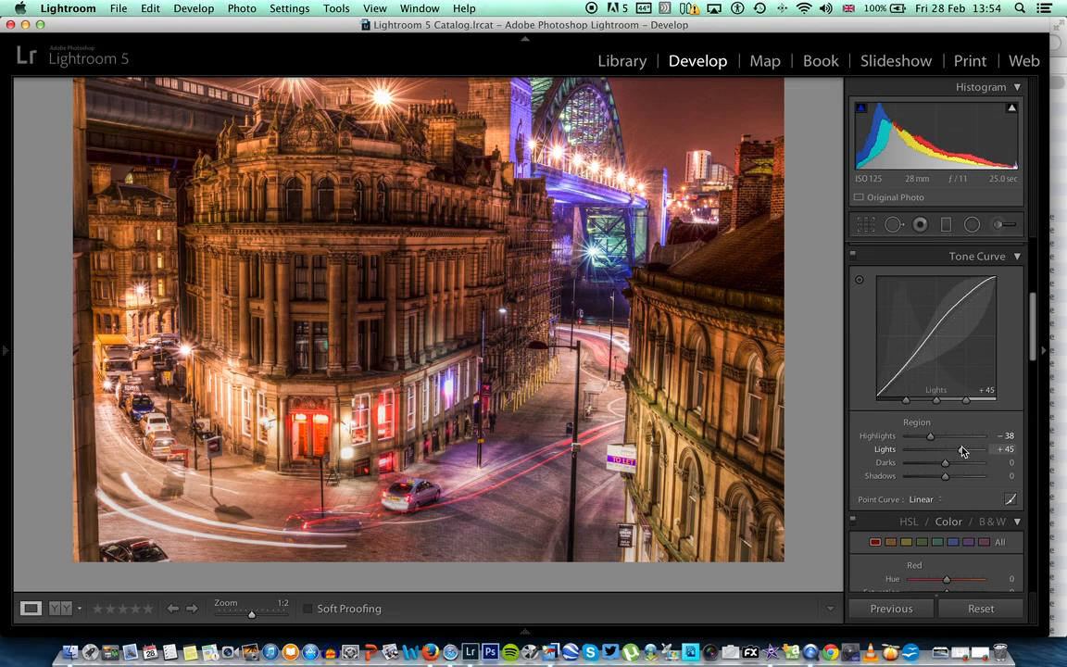
{"action": "left_click_drag", "start_coordinate": [945, 465], "coordinate": [952, 479]}
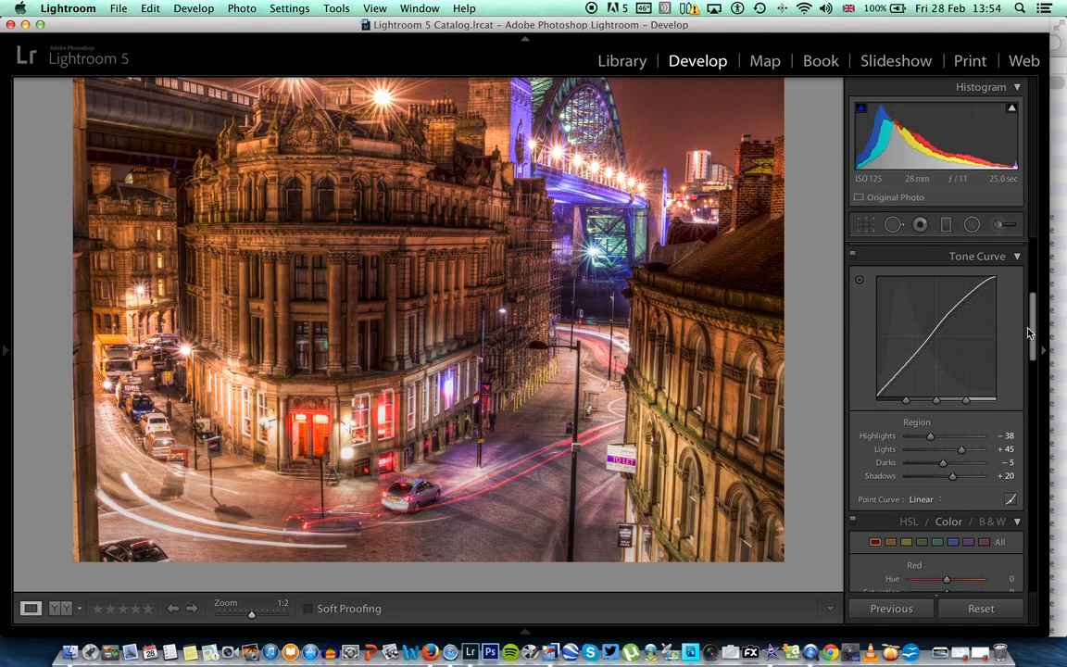
Sharpen the image with Amount 37, Radius 1.2 and Detail 33, and check the sky and buildings
{"action": "left_click_drag", "start_coordinate": [1034, 331], "coordinate": [1032, 424]}
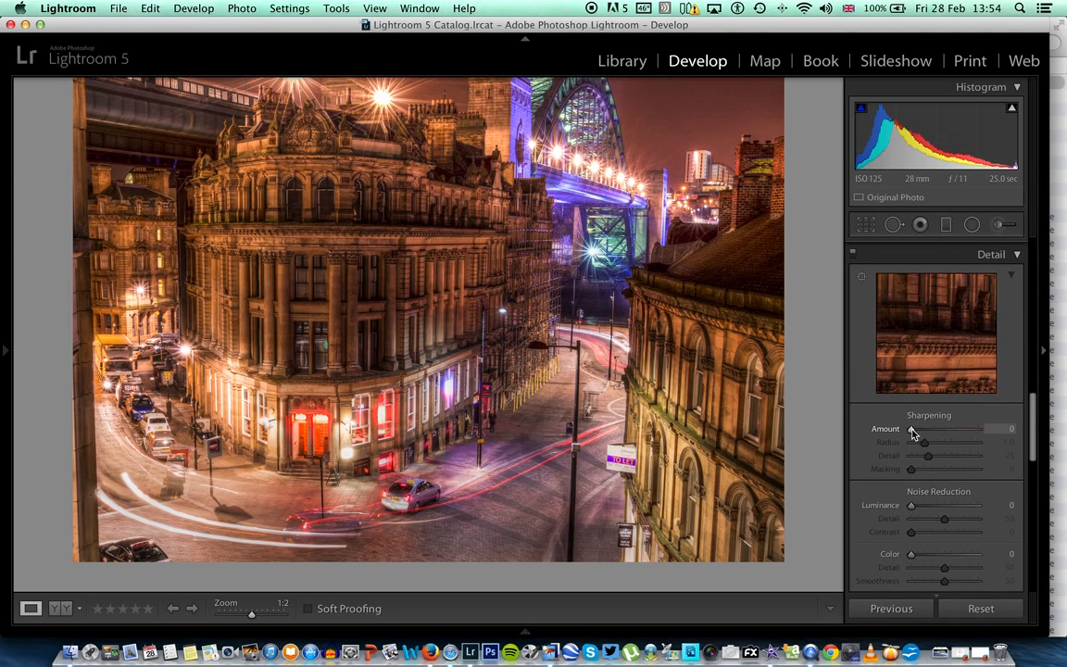
{"action": "mouse_move", "coordinate": [912, 432]}
{"action": "left_mouse_down"}
{"action": "mouse_move", "coordinate": [926, 431]}
{"action": "mouse_move", "coordinate": [933, 455]}
{"action": "mouse_move", "coordinate": [929, 430]}
{"action": "left_mouse_up"}
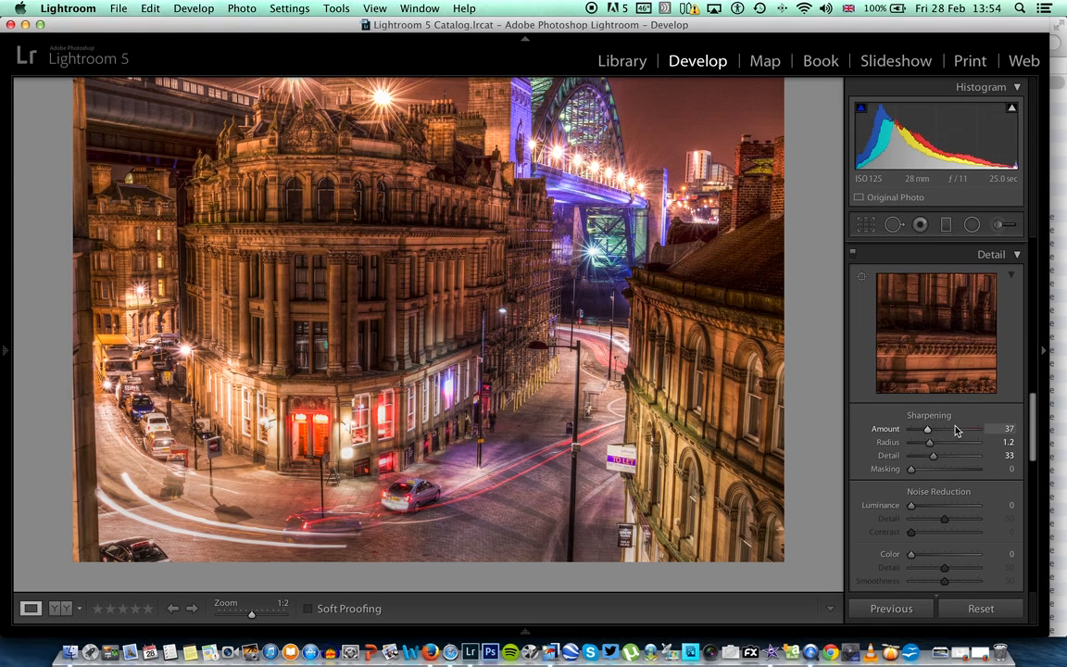
{"action": "left_click_drag", "start_coordinate": [1032, 424], "coordinate": [1024, 308]}
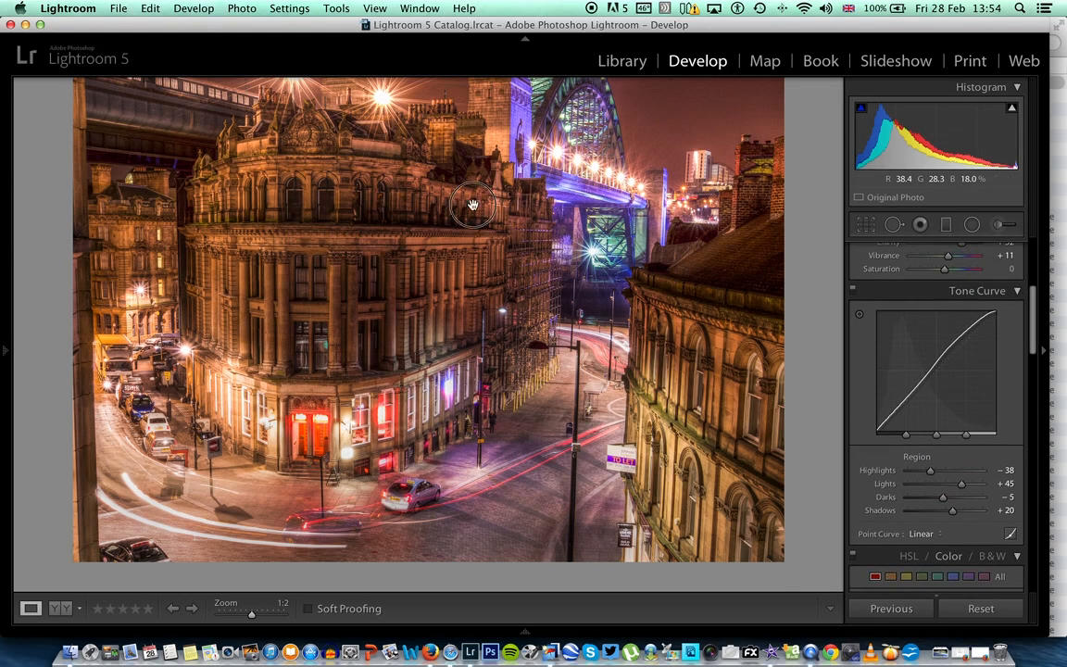
{"action": "left_click_drag", "start_coordinate": [472, 204], "coordinate": [438, 375]}
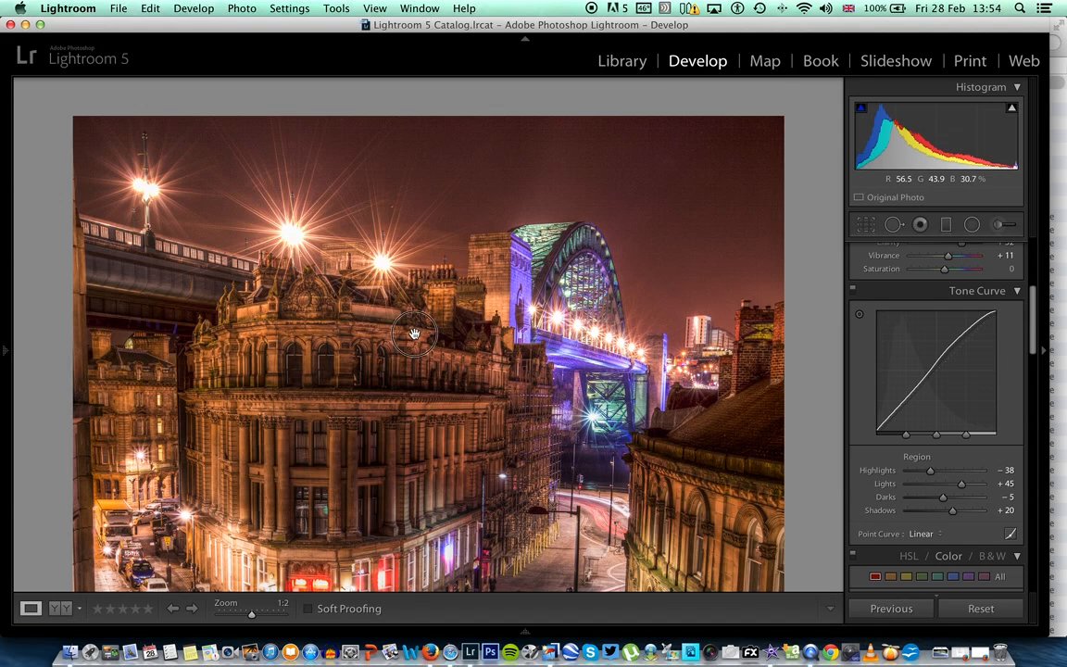
{"action": "scroll", "coordinate": [375, 296], "scroll_direction": "down", "scroll_amount": 3}
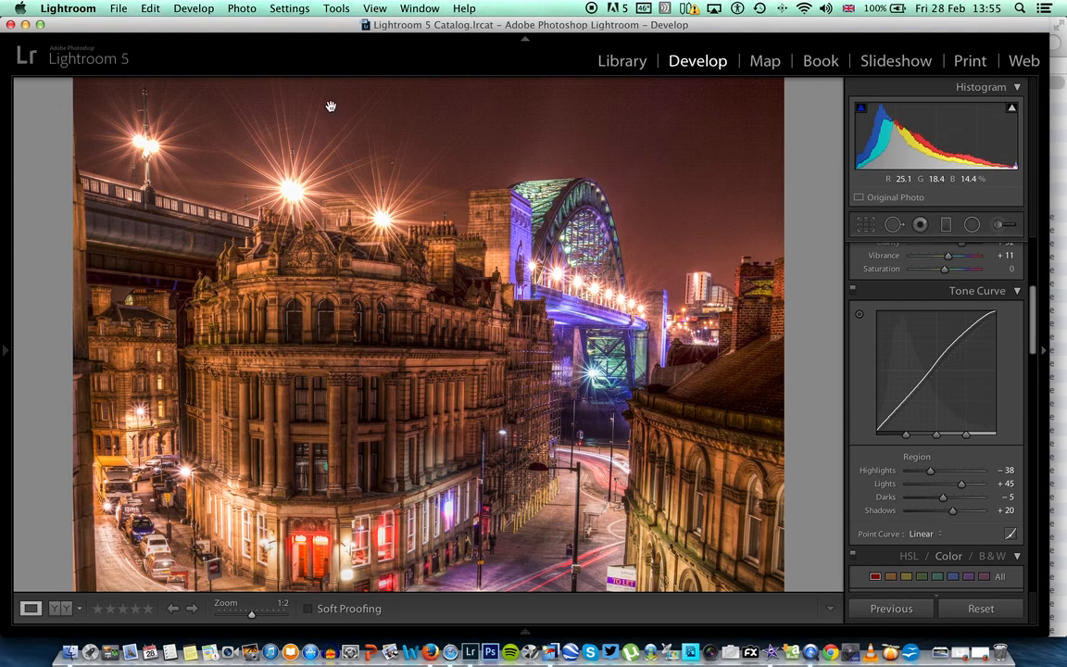
Edit a copy with Lightroom adjustments in Topaz Fusion Express 2, run Denoise 5 and preview the sky above the street lamps
{"action": "left_click", "coordinate": [248, 9]}
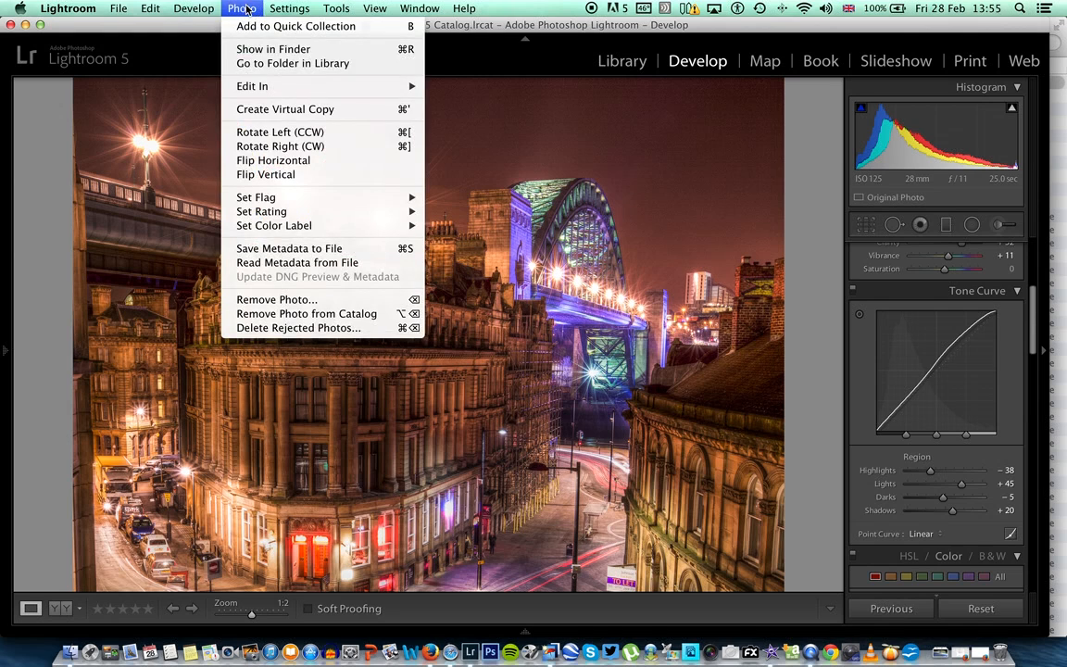
{"action": "mouse_move", "coordinate": [245, 89]}
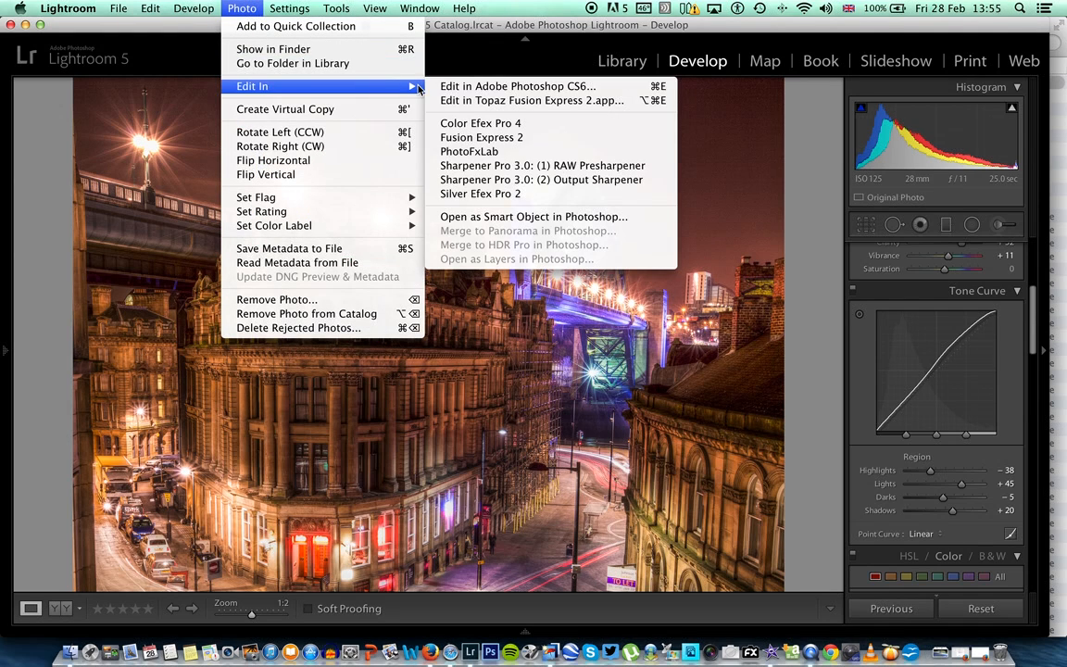
{"action": "left_click", "coordinate": [456, 139]}
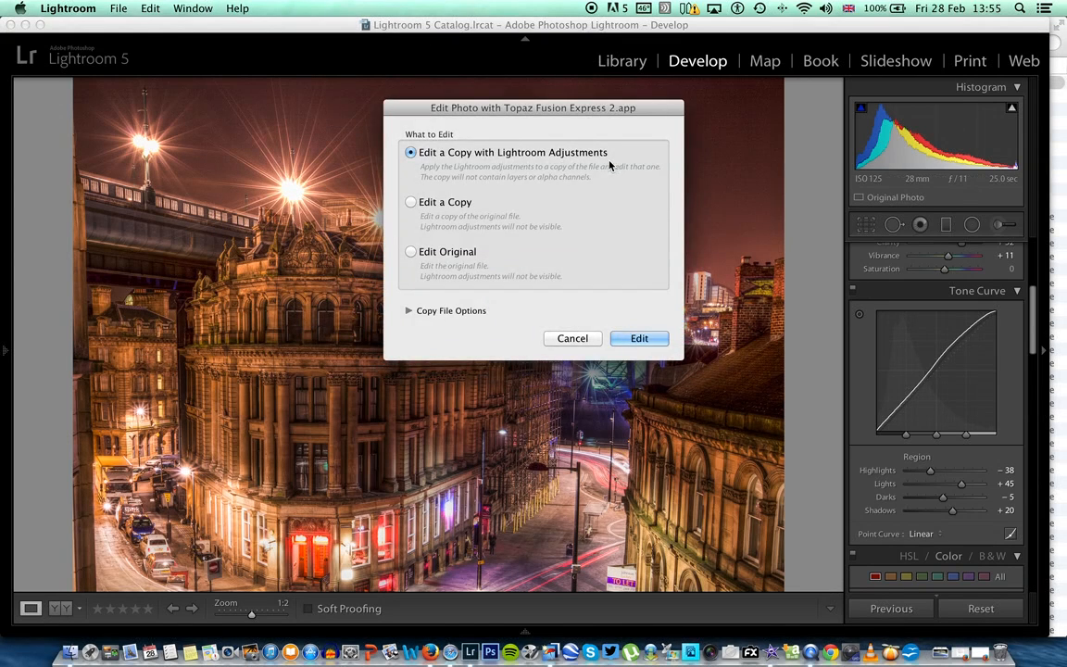
{"action": "left_click", "coordinate": [639, 338]}
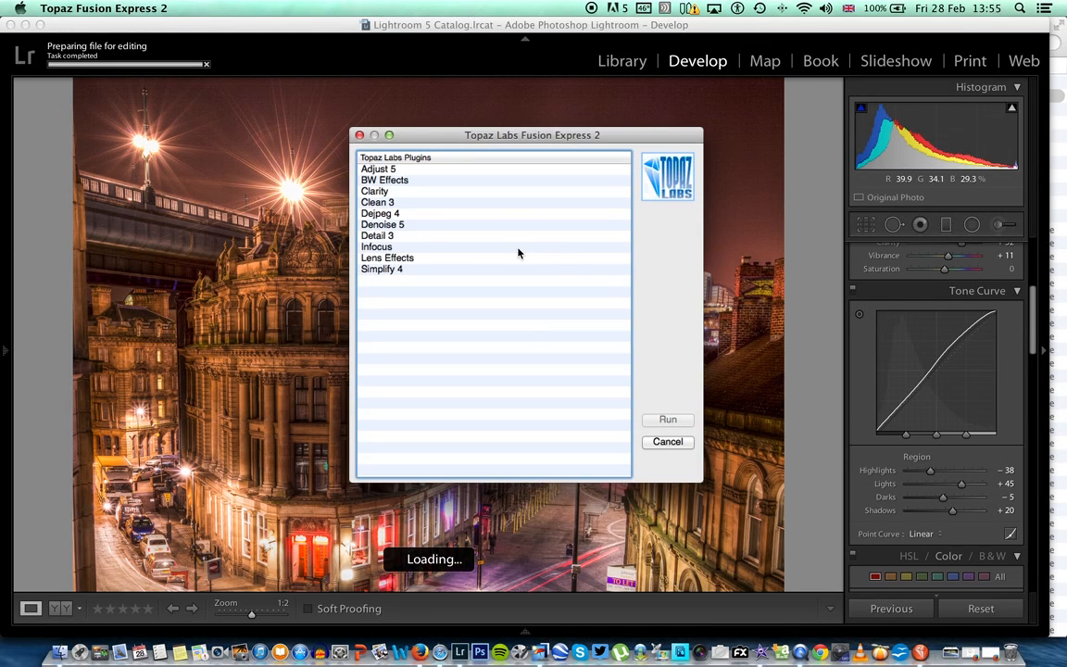
{"action": "left_click", "coordinate": [391, 225]}
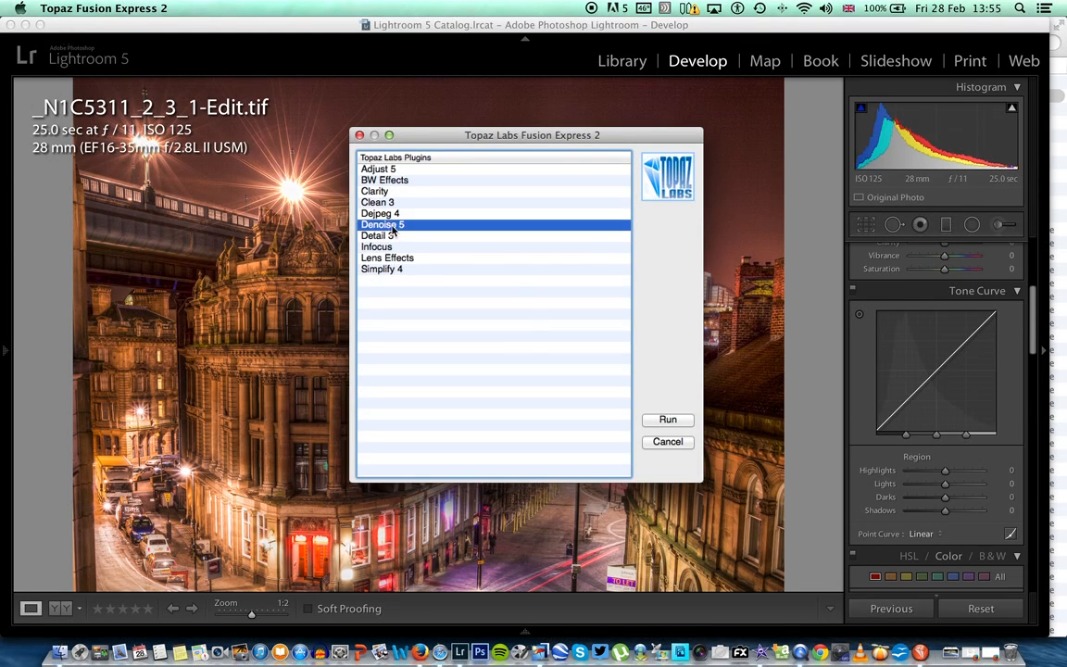
{"action": "left_click", "coordinate": [667, 420]}
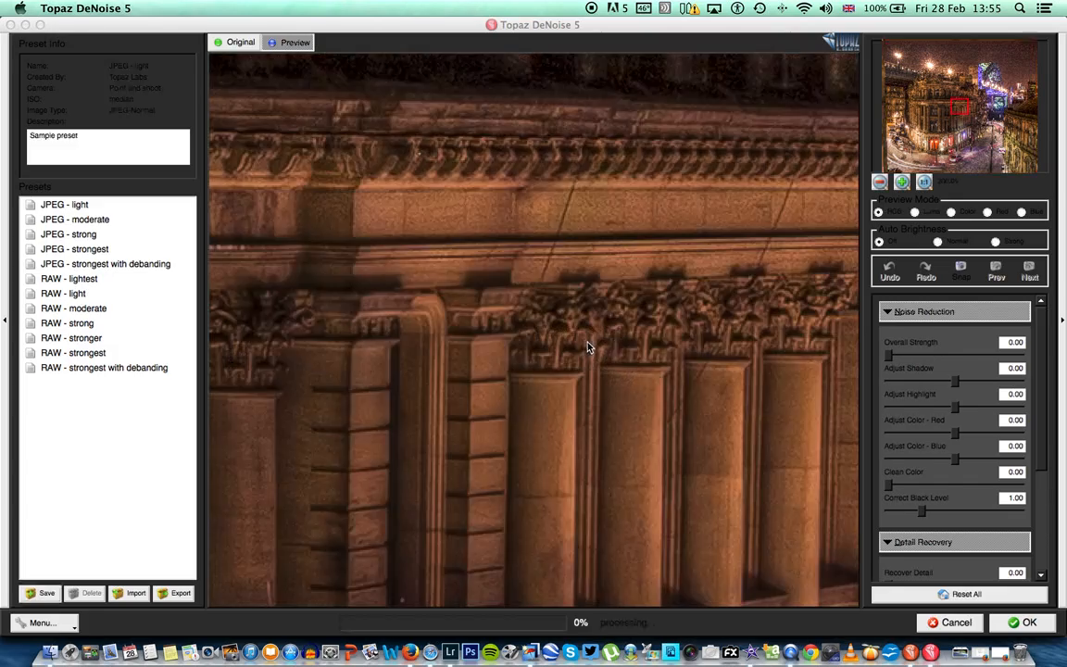
{"action": "left_click_drag", "start_coordinate": [962, 109], "coordinate": [963, 62]}
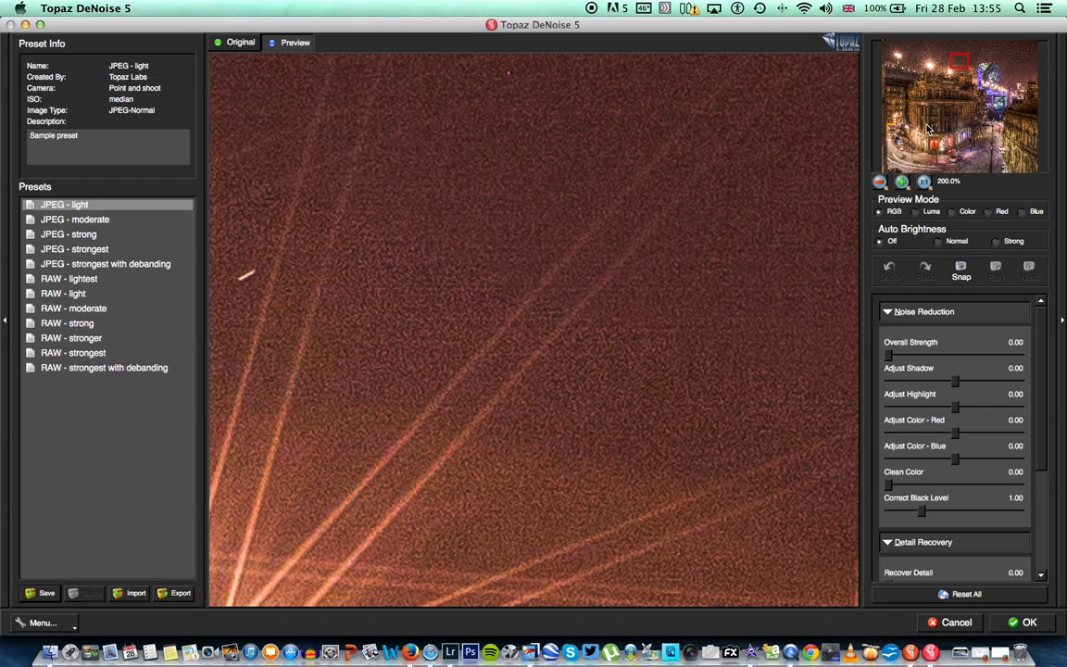
Reduce the sky noise with Overall Strength 0.33 and Recover Detail 0.12, and apply the result back to the Lightroom copy
{"action": "left_click_drag", "start_coordinate": [891, 359], "coordinate": [934, 360]}
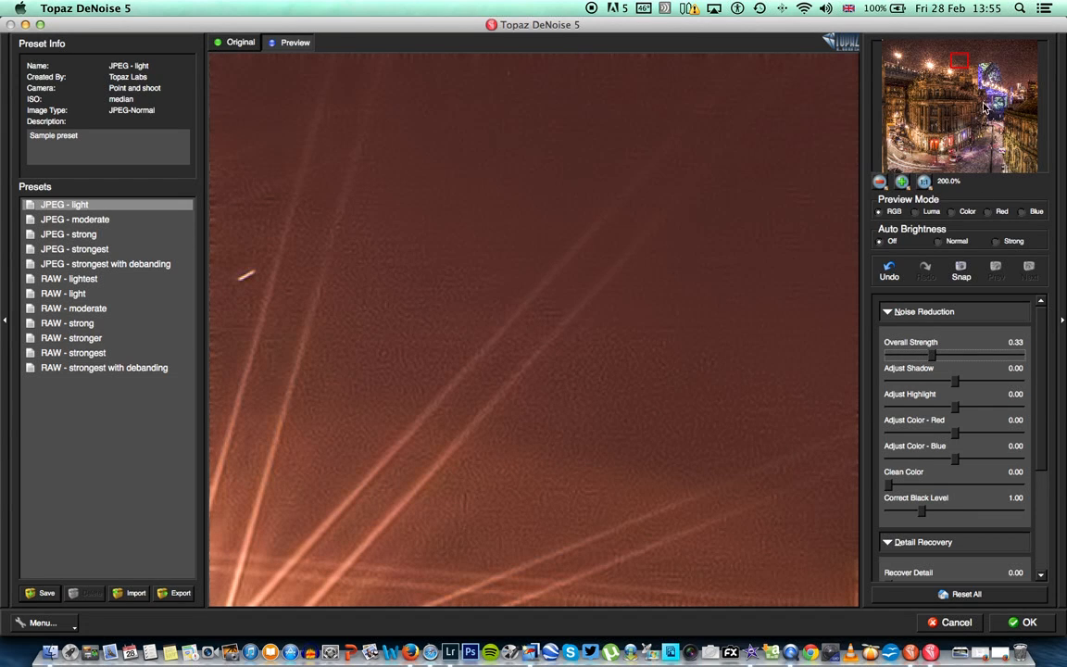
{"action": "left_click_drag", "start_coordinate": [960, 61], "coordinate": [970, 55]}
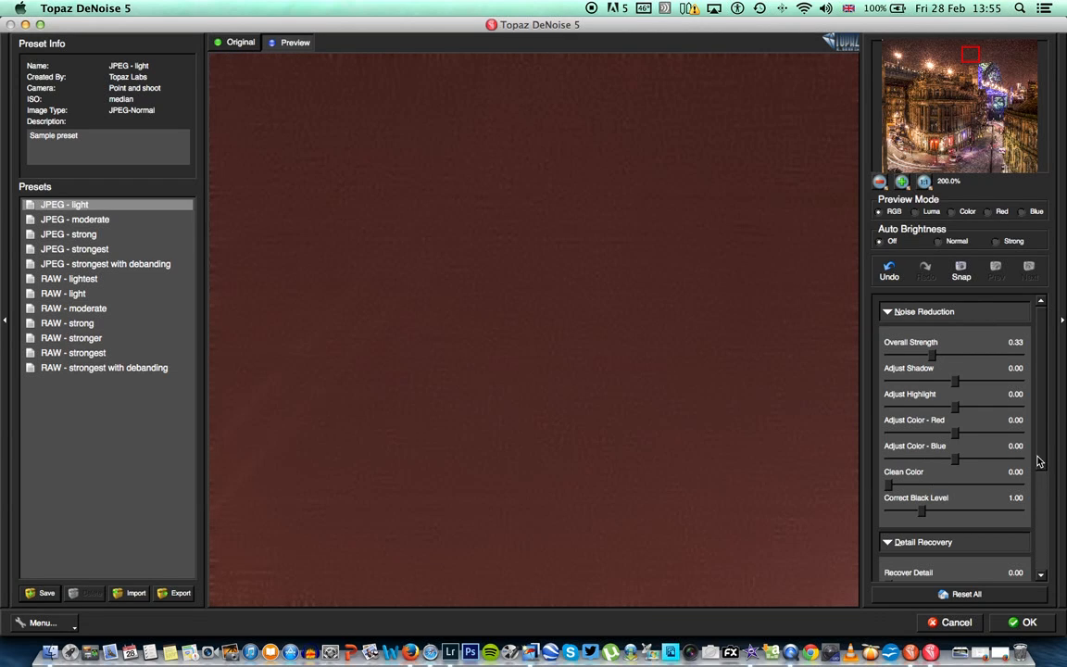
{"action": "left_click_drag", "start_coordinate": [1040, 457], "coordinate": [1042, 488]}
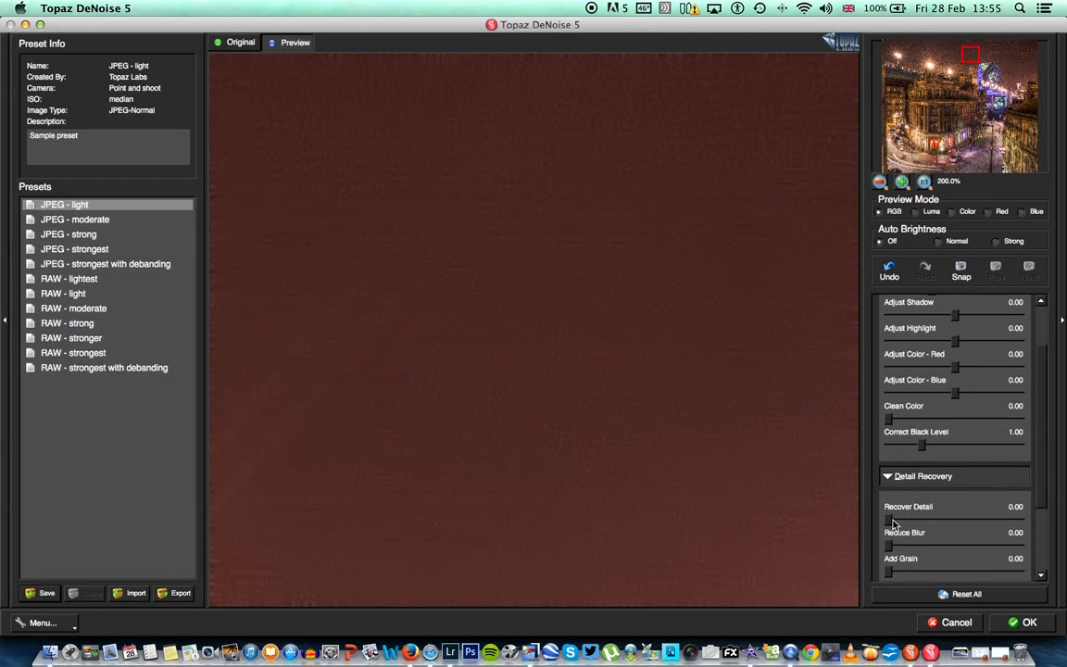
{"action": "left_click_drag", "start_coordinate": [890, 520], "coordinate": [906, 521]}
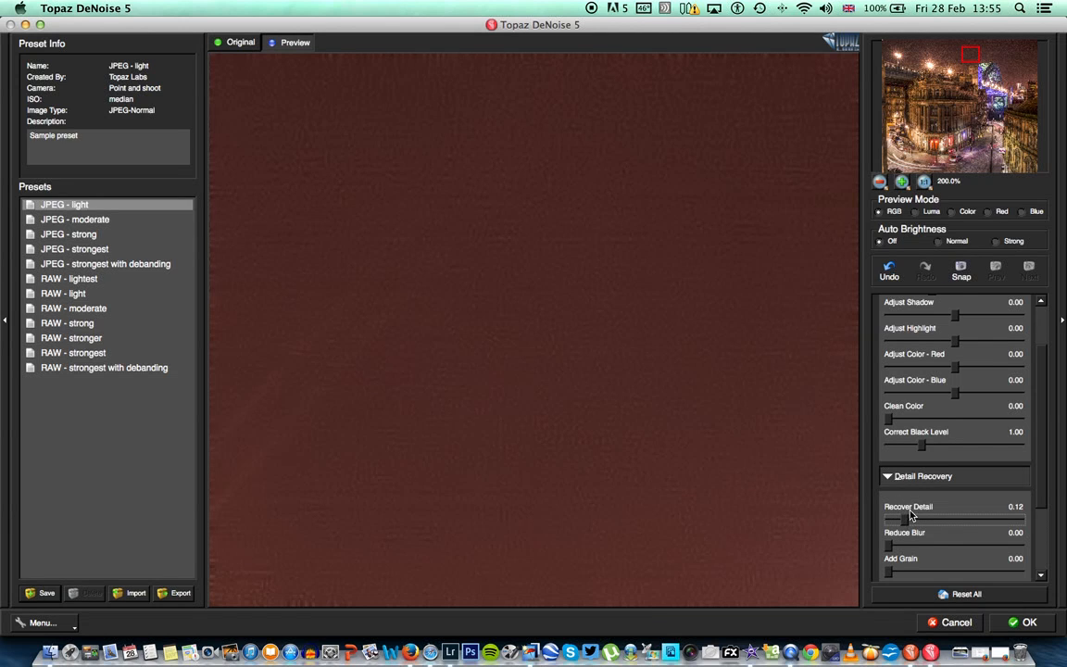
{"action": "left_click", "coordinate": [1020, 623]}
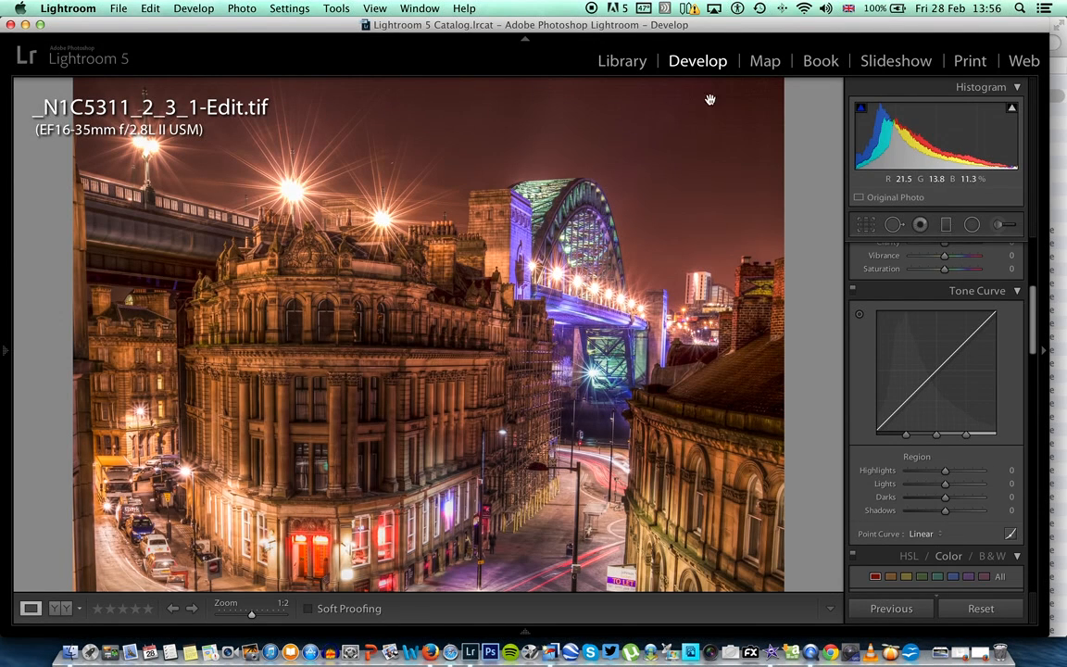
Examine the denoised photo from the night sky down to the street and as a whole
{"action": "scroll", "coordinate": [700, 156], "scroll_direction": "down", "scroll_amount": 2}
{"action": "scroll", "coordinate": [699, 169], "scroll_direction": "down", "scroll_amount": 3}
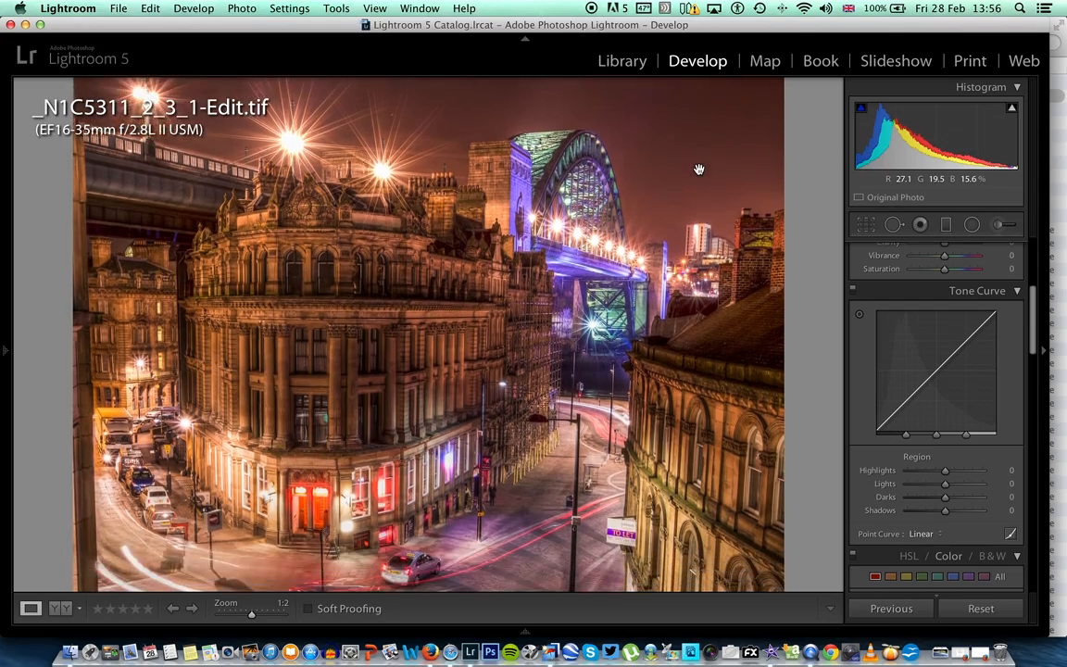
{"action": "scroll", "coordinate": [699, 169], "scroll_direction": "down", "scroll_amount": 3}
{"action": "scroll", "coordinate": [699, 170], "scroll_direction": "down", "scroll_amount": 2}
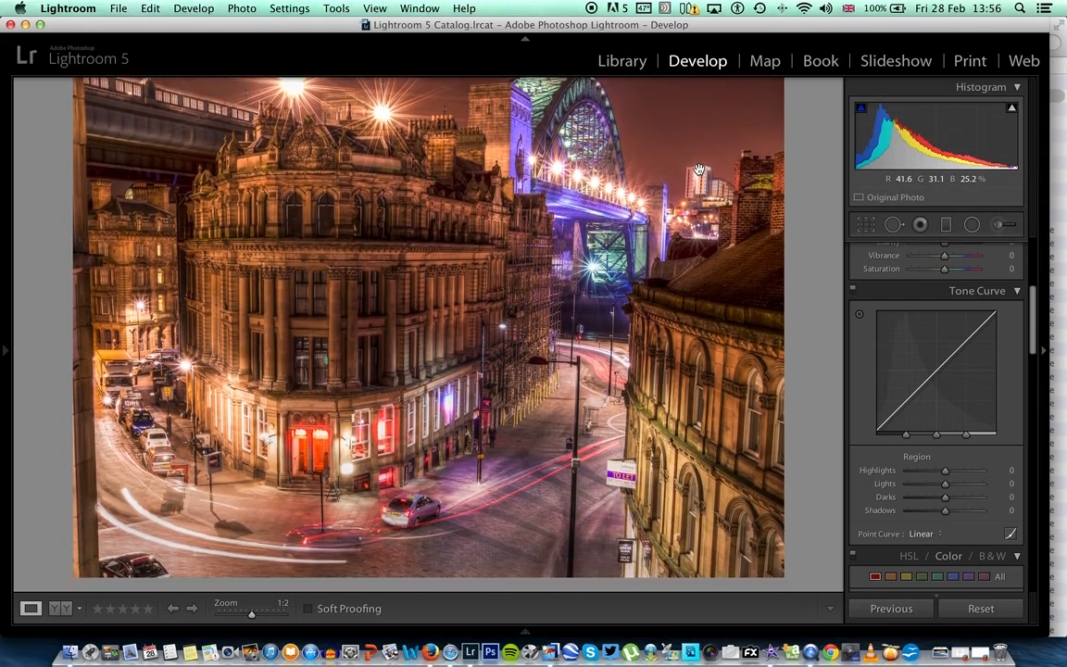
{"action": "scroll", "coordinate": [699, 170], "scroll_direction": "up", "scroll_amount": 3}
{"action": "scroll", "coordinate": [700, 170], "scroll_direction": "up", "scroll_amount": 2}
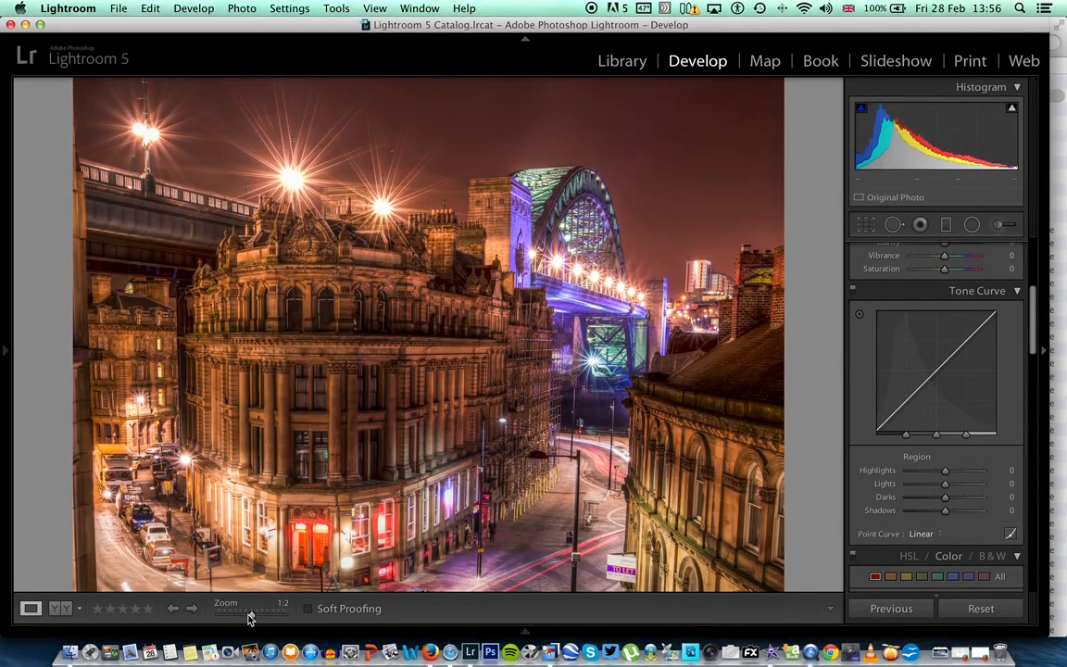
{"action": "left_click_drag", "start_coordinate": [249, 616], "coordinate": [246, 614]}
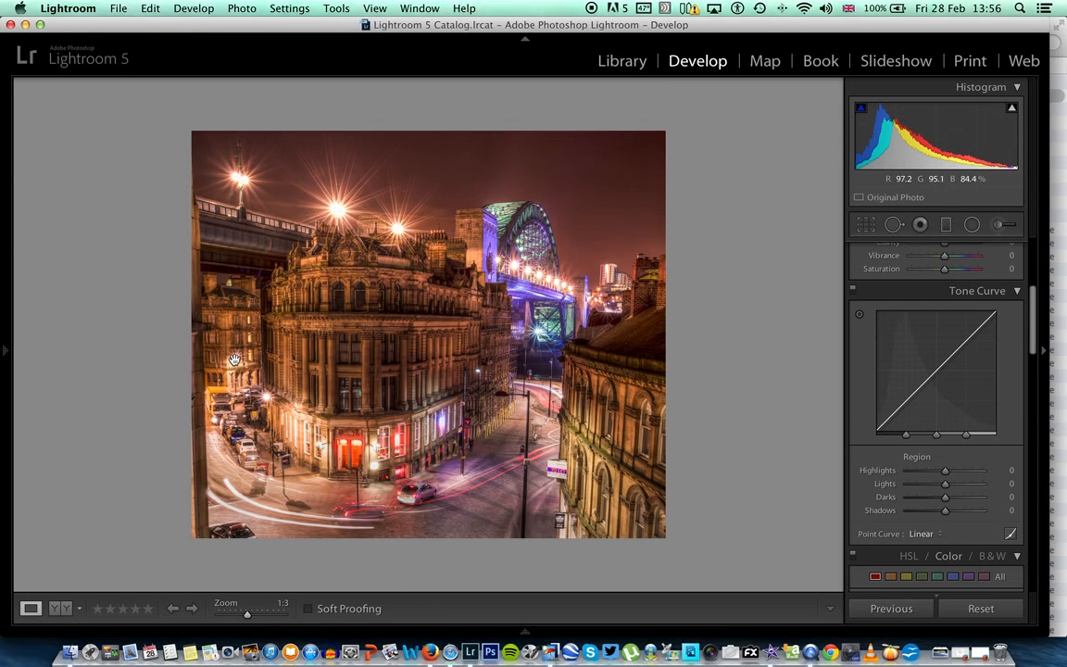
Crop the photo slightly to trim the dark wall along its left edge and a thin strip of sky at the top
{"action": "left_click", "coordinate": [337, 8]}
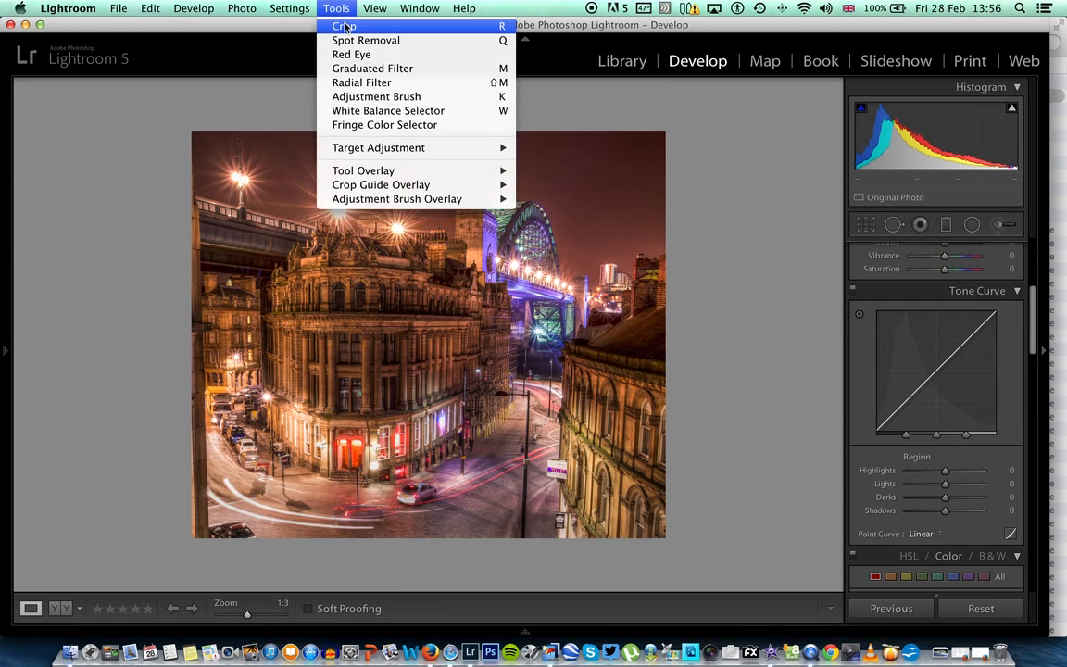
{"action": "left_click", "coordinate": [345, 26]}
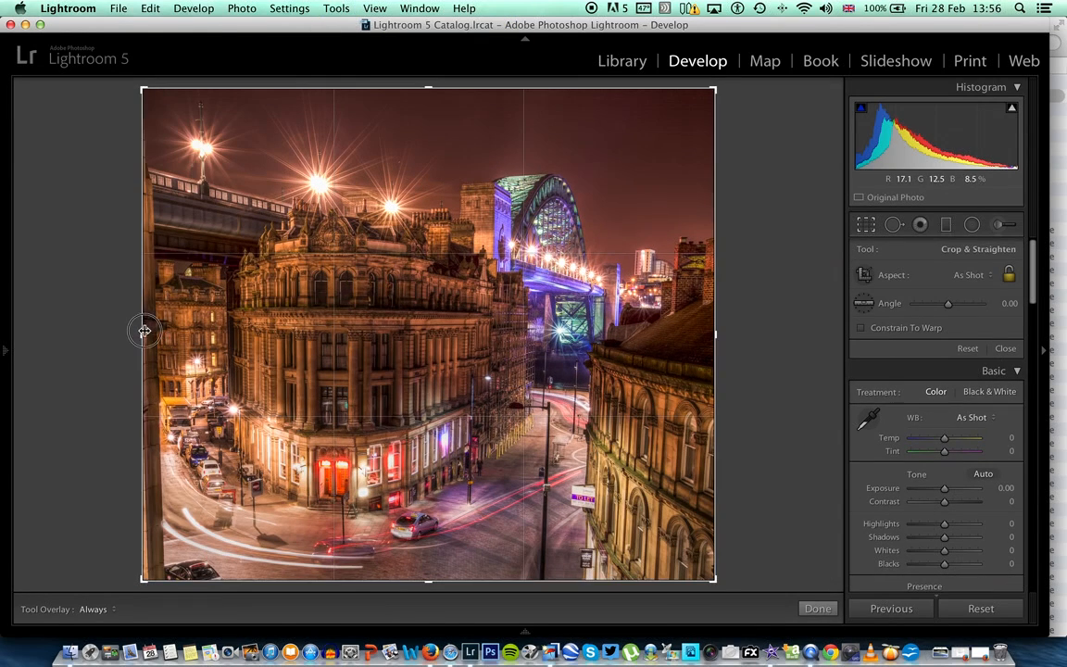
{"action": "left_click_drag", "start_coordinate": [147, 328], "coordinate": [155, 331]}
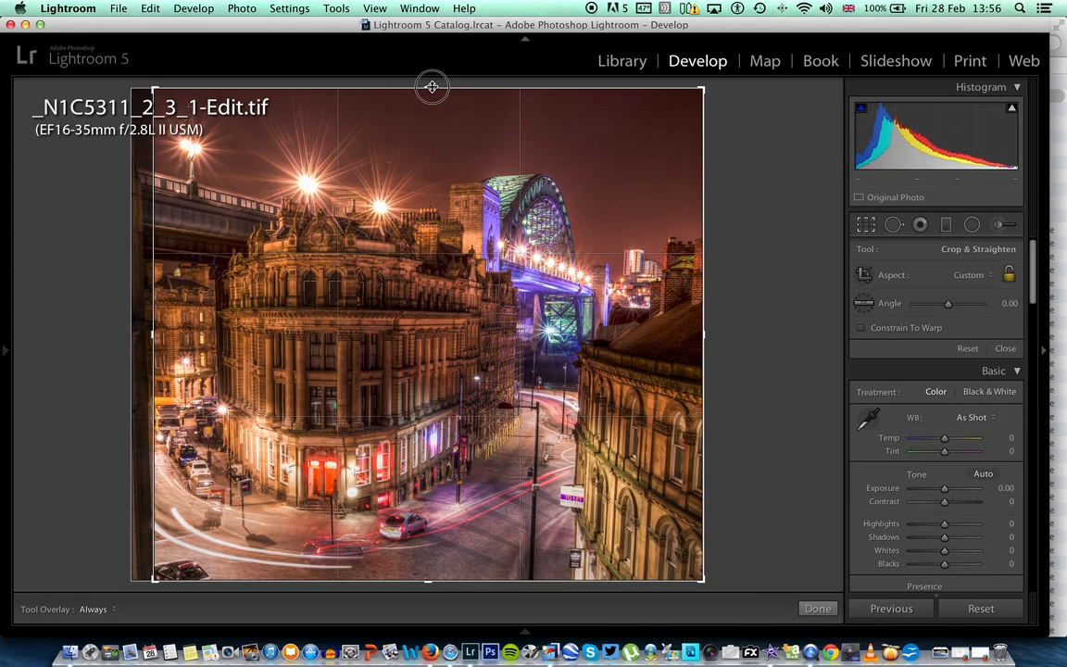
{"action": "left_click_drag", "start_coordinate": [429, 88], "coordinate": [430, 91]}
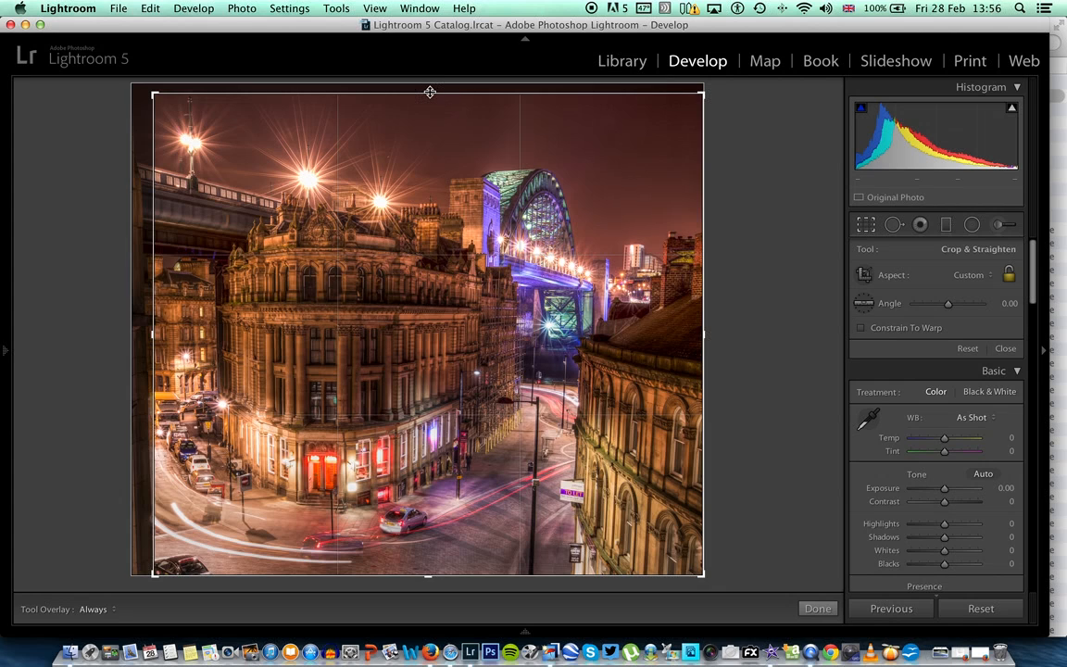
{"action": "left_click", "coordinate": [818, 609]}
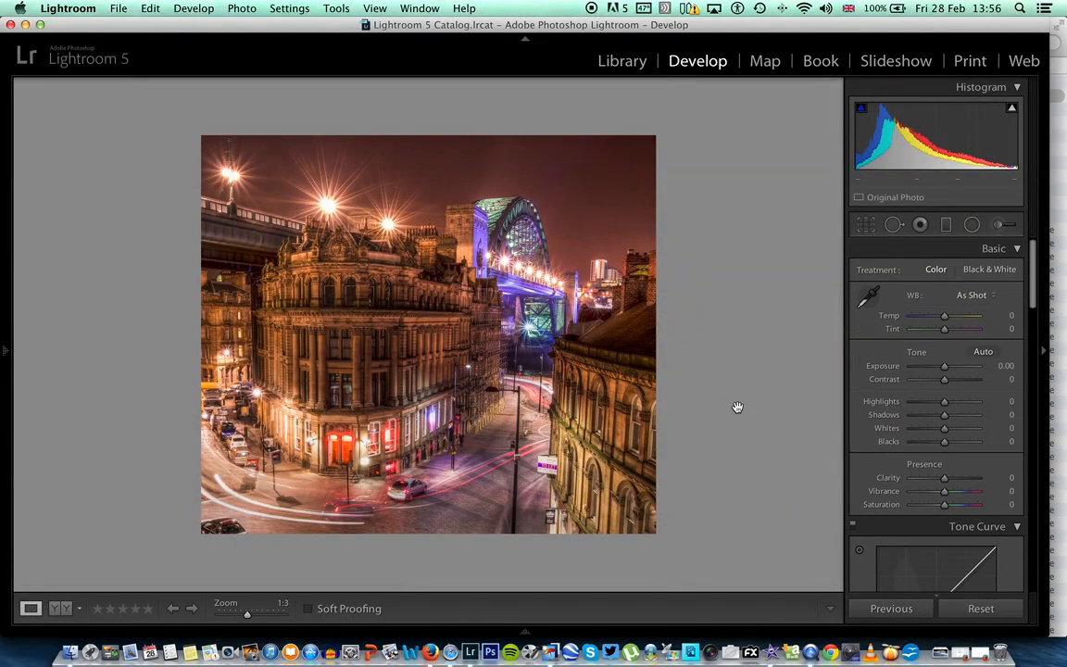
Add a graduated filter from the top edge down over the sky and set its Exposure to -1.71
{"action": "left_click", "coordinate": [946, 225]}
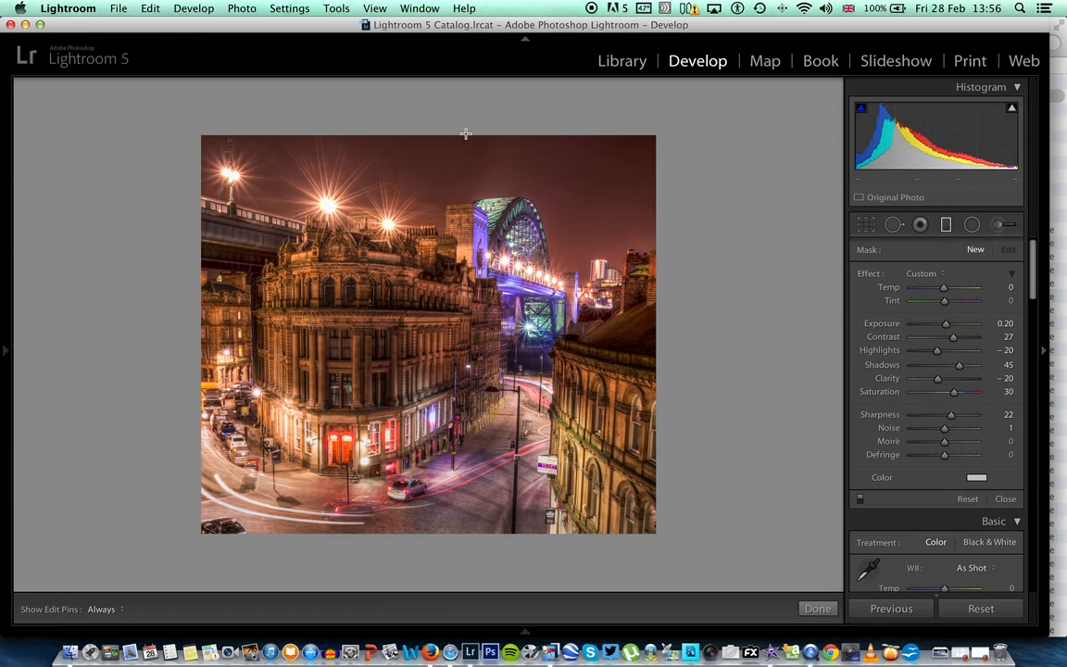
{"action": "left_click_drag", "start_coordinate": [424, 131], "coordinate": [424, 226]}
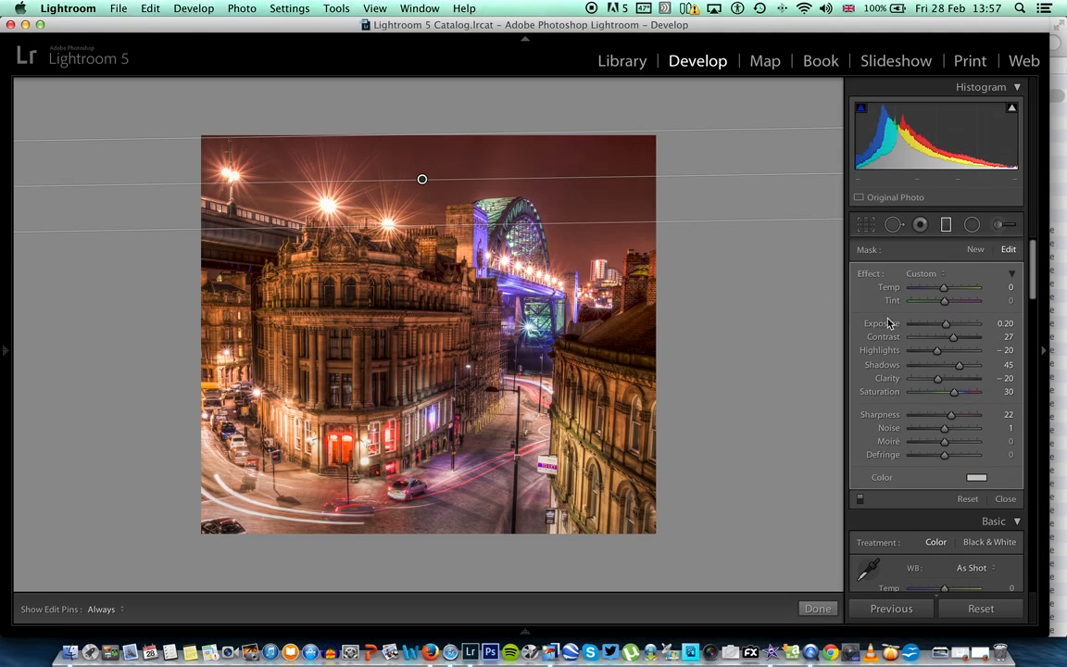
{"action": "left_click_drag", "start_coordinate": [946, 326], "coordinate": [930, 326]}
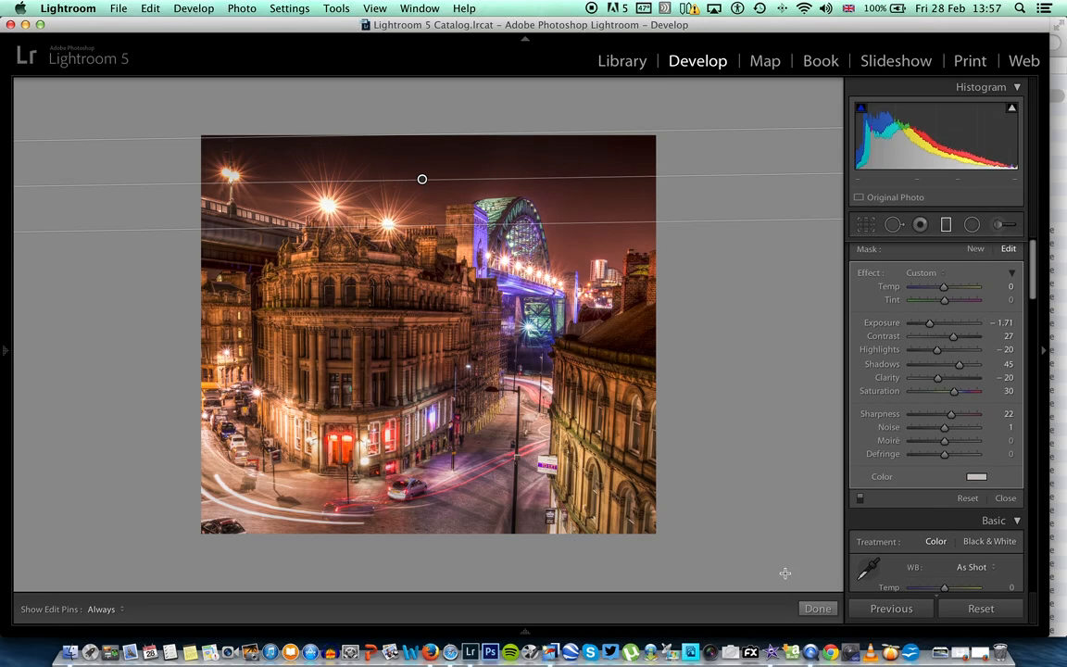
{"action": "left_click", "coordinate": [818, 609]}
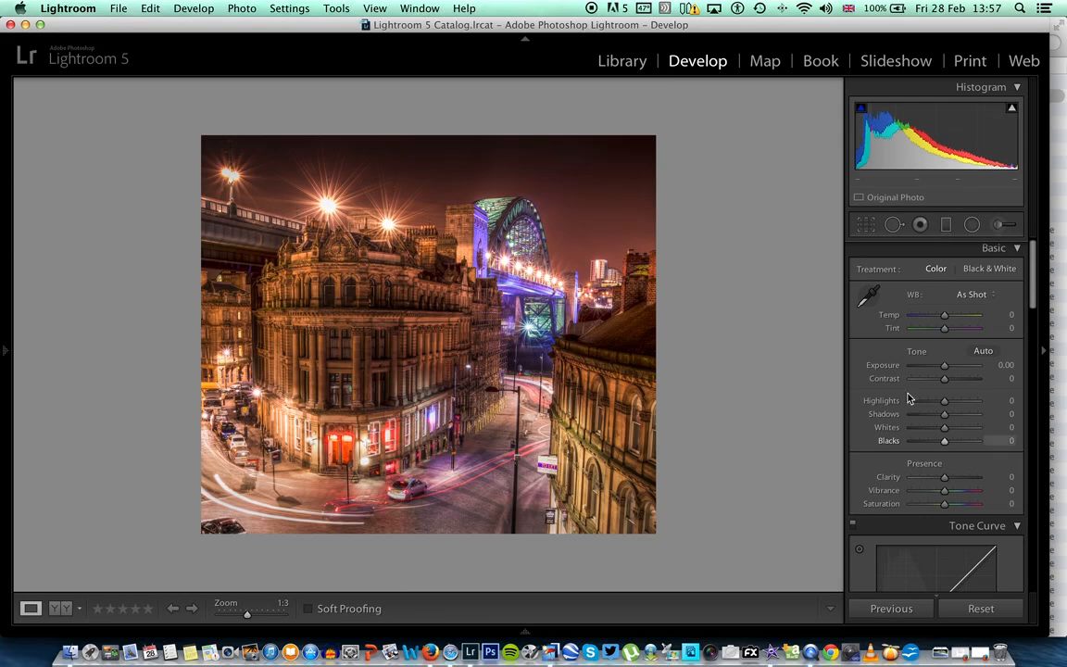
Add a second graduated filter from the bottom edge up over the street with Clarity 30 and Exposure -0.28
{"action": "left_click", "coordinate": [946, 225]}
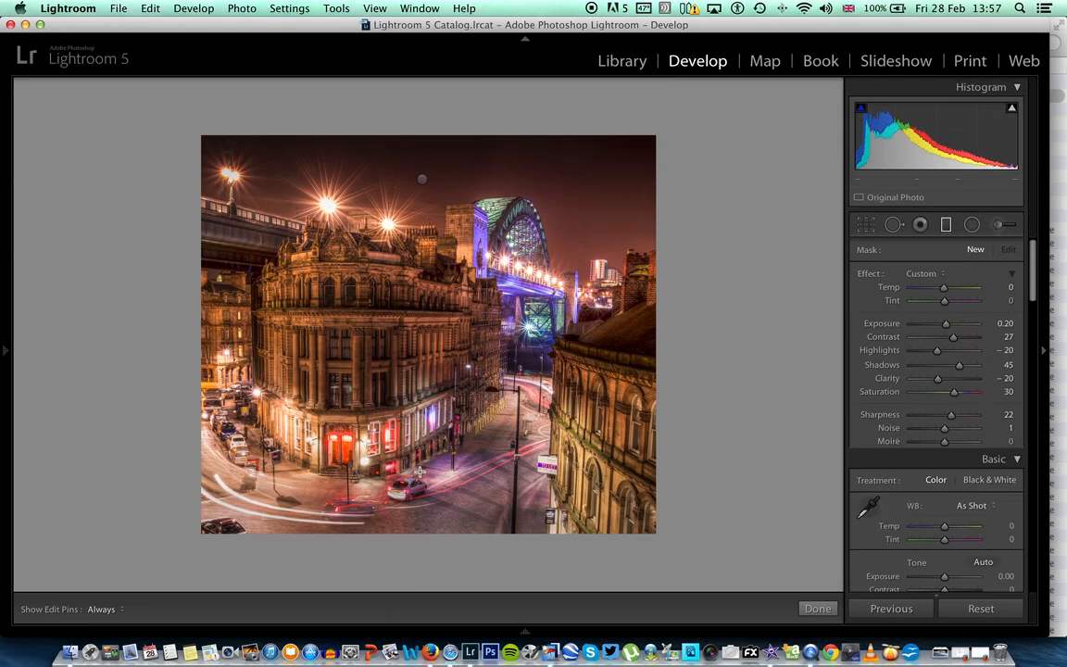
{"action": "left_click_drag", "start_coordinate": [390, 534], "coordinate": [390, 393]}
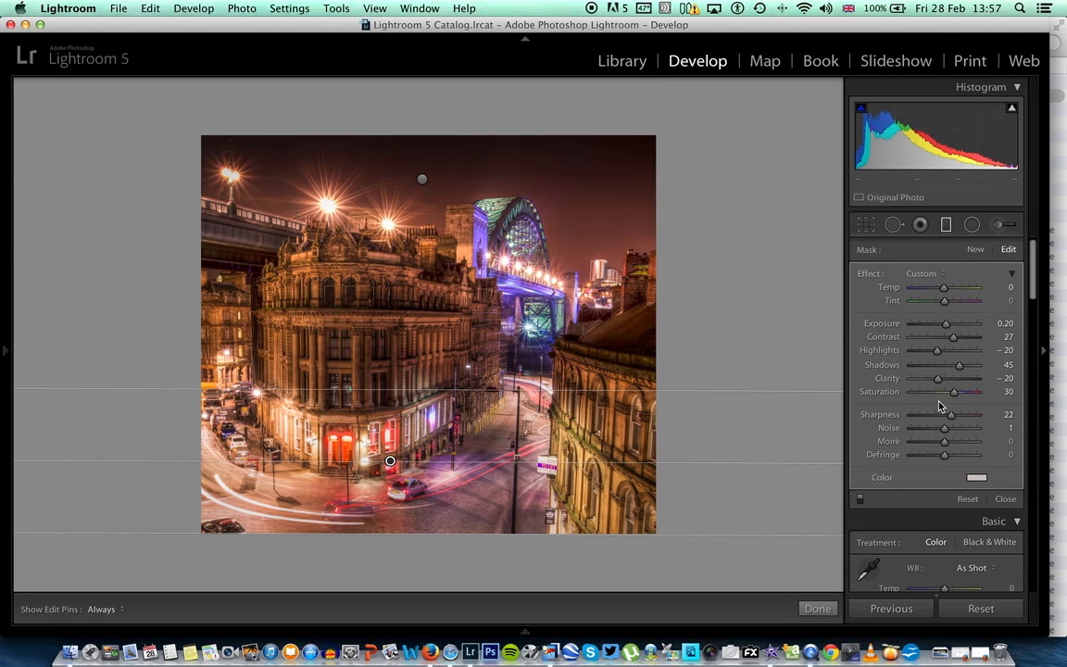
{"action": "left_click_drag", "start_coordinate": [938, 379], "coordinate": [954, 378]}
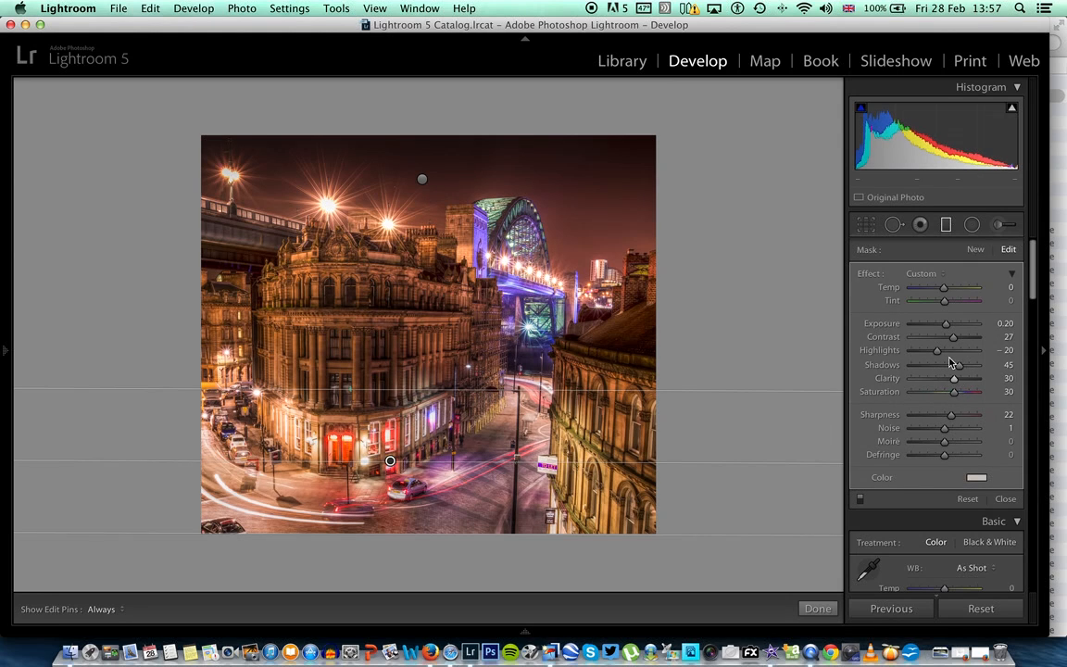
{"action": "left_click_drag", "start_coordinate": [947, 322], "coordinate": [942, 323]}
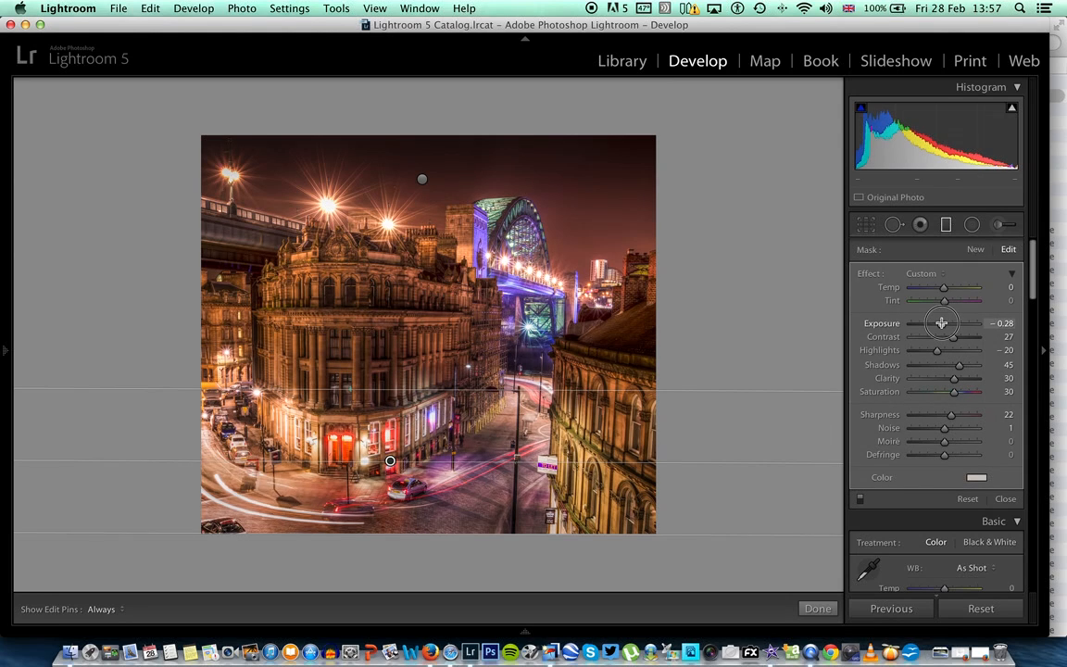
{"action": "left_click", "coordinate": [817, 609]}
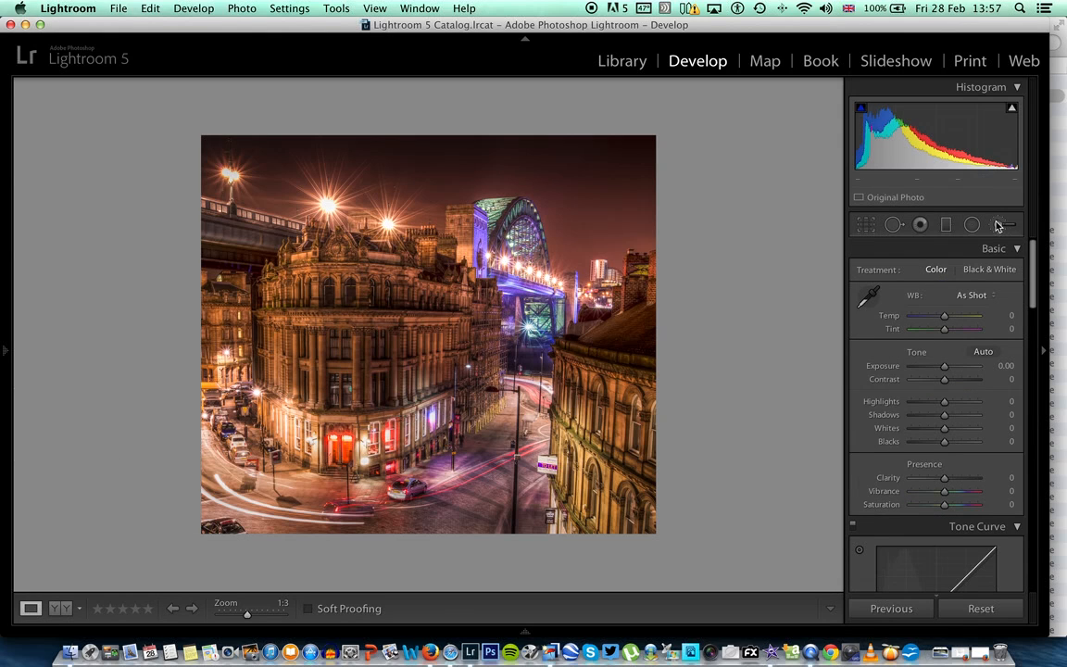
Paint an Adjustment Brush mask over the central building and the right-hand building, with Clarity 56 and Exposure 0.63
{"action": "key", "text": "k"}
{"action": "scroll", "coordinate": [324, 315], "scroll_direction": "up", "scroll_amount": 4}
{"action": "mouse_move", "coordinate": [292, 284]}
{"action": "left_mouse_down"}
{"action": "mouse_move", "coordinate": [369, 274]}
{"action": "mouse_move", "coordinate": [437, 304]}
{"action": "mouse_move", "coordinate": [442, 331]}
{"action": "mouse_move", "coordinate": [457, 317]}
{"action": "mouse_move", "coordinate": [438, 356]}
{"action": "mouse_move", "coordinate": [345, 384]}
{"action": "mouse_move", "coordinate": [349, 309]}
{"action": "mouse_move", "coordinate": [300, 337]}
{"action": "mouse_move", "coordinate": [283, 313]}
{"action": "mouse_move", "coordinate": [299, 386]}
{"action": "mouse_move", "coordinate": [372, 385]}
{"action": "mouse_move", "coordinate": [453, 336]}
{"action": "mouse_move", "coordinate": [456, 313]}
{"action": "mouse_move", "coordinate": [378, 298]}
{"action": "mouse_move", "coordinate": [365, 304]}
{"action": "mouse_move", "coordinate": [587, 391]}
{"action": "mouse_move", "coordinate": [612, 370]}
{"action": "left_mouse_up"}
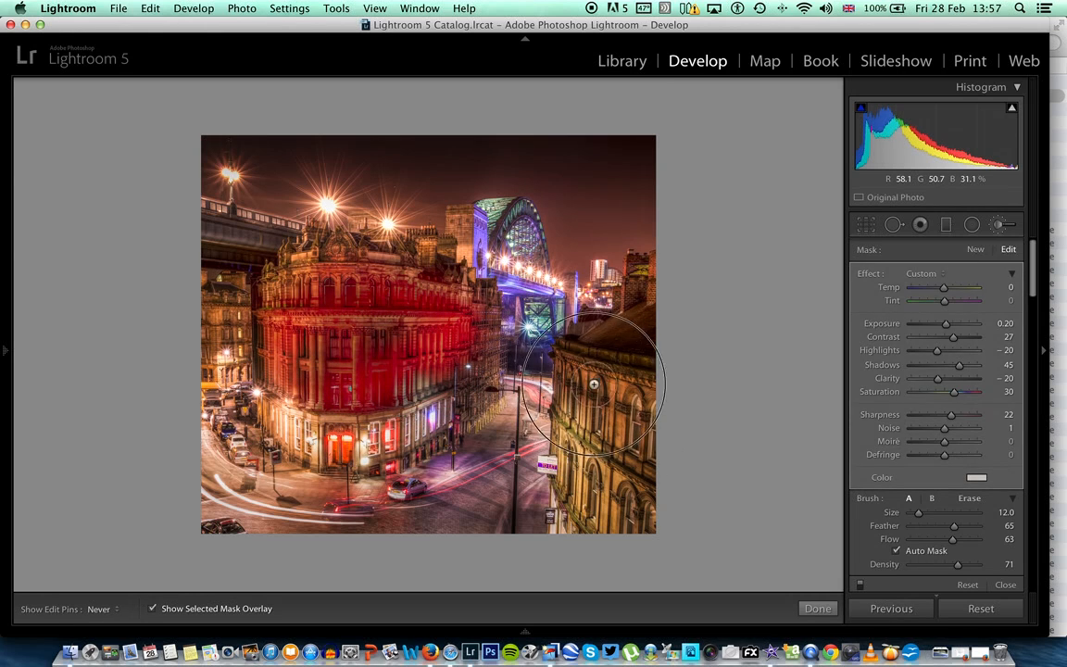
{"action": "mouse_move", "coordinate": [639, 275]}
{"action": "left_mouse_down"}
{"action": "mouse_move", "coordinate": [631, 497]}
{"action": "mouse_move", "coordinate": [593, 475]}
{"action": "mouse_move", "coordinate": [565, 430]}
{"action": "mouse_move", "coordinate": [598, 503]}
{"action": "mouse_move", "coordinate": [626, 464]}
{"action": "left_mouse_up"}
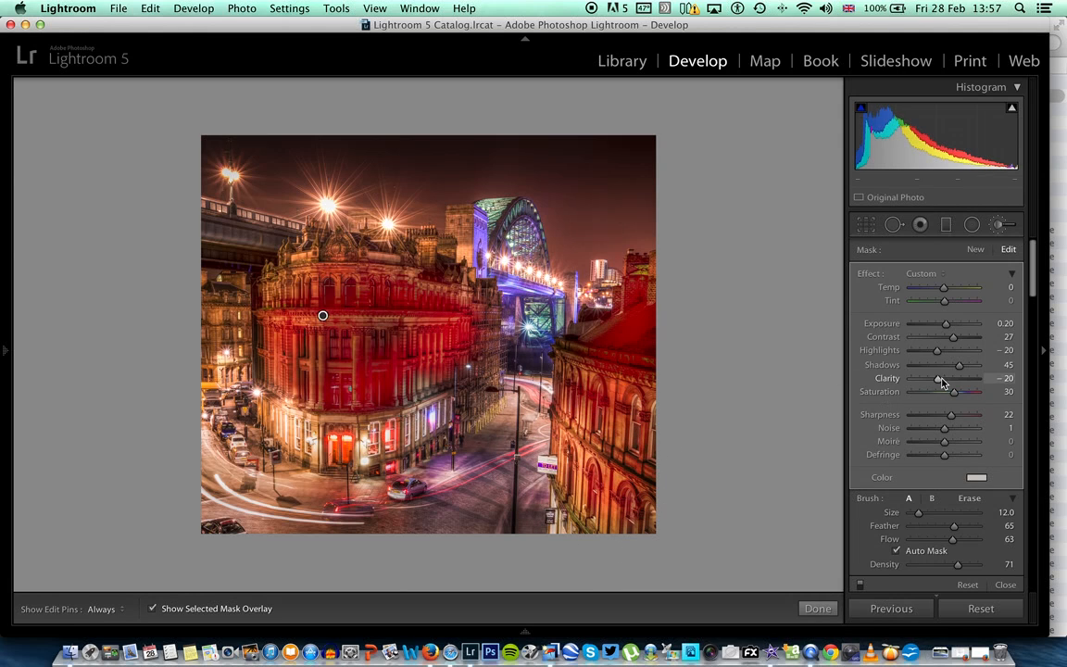
{"action": "left_click_drag", "start_coordinate": [957, 383], "coordinate": [964, 381]}
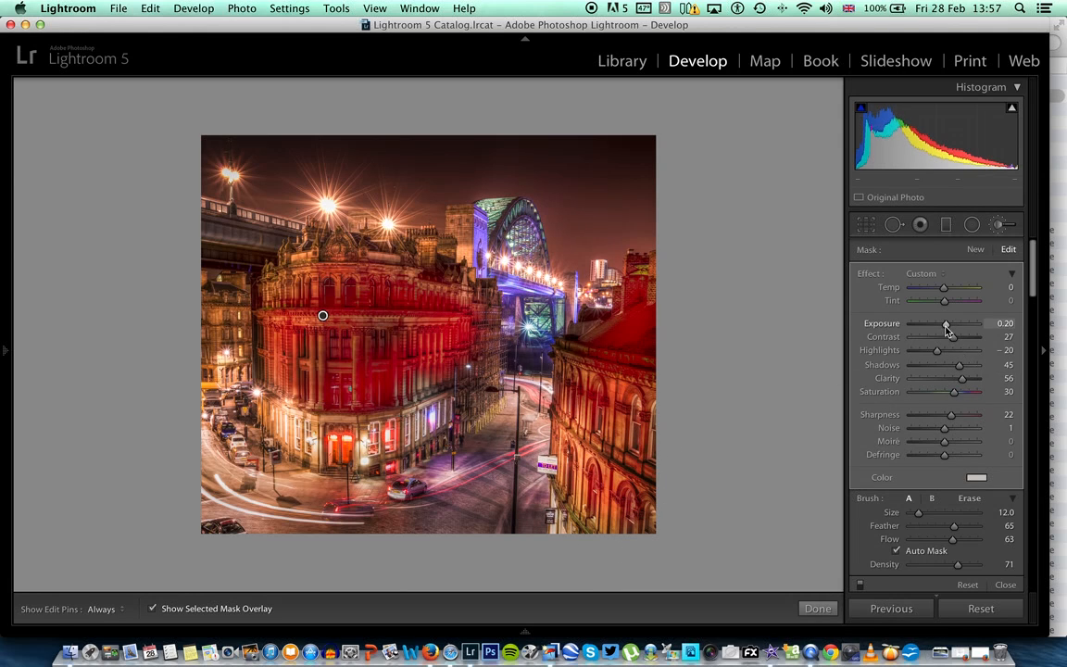
{"action": "left_click_drag", "start_coordinate": [946, 324], "coordinate": [950, 328]}
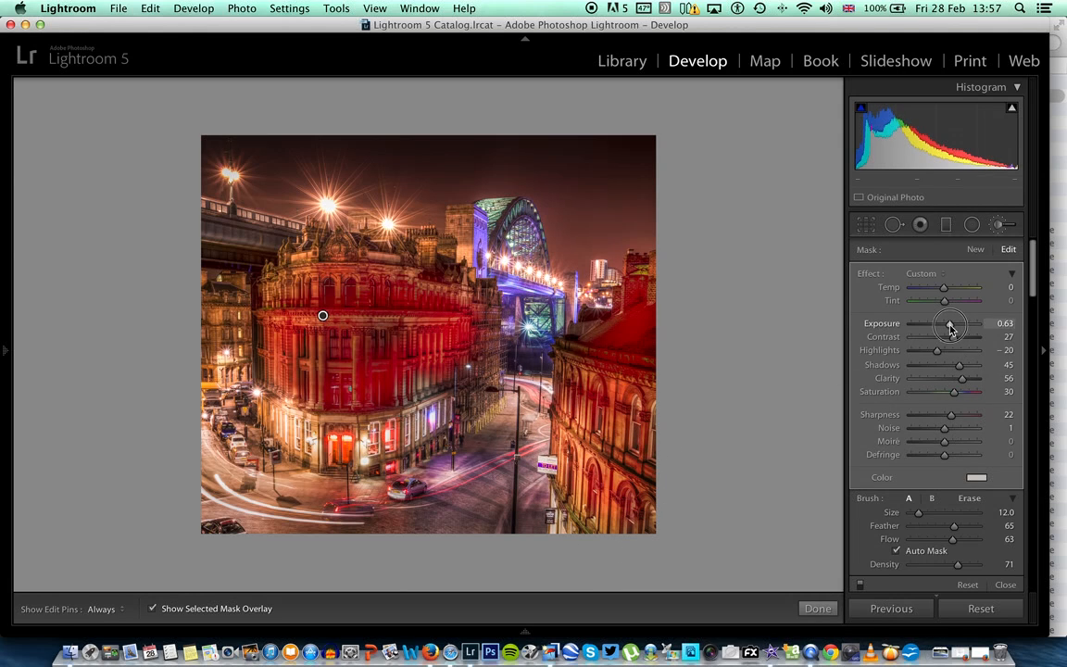
{"action": "left_click", "coordinate": [818, 608]}
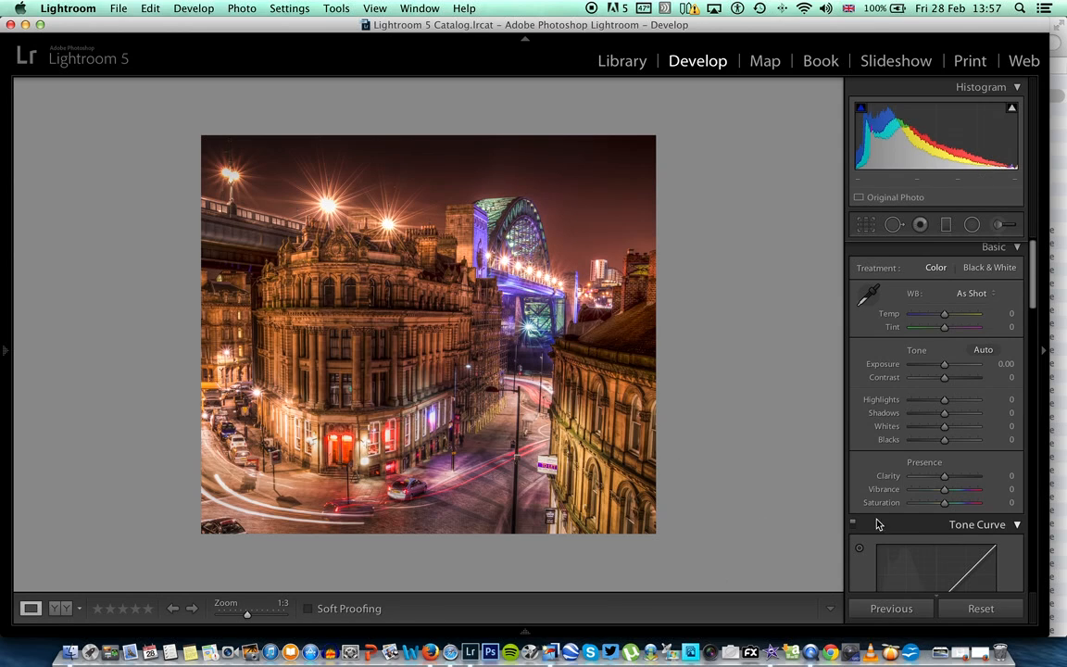
Set the basic adjustments to Clarity +20, Shadows +41 and Highlights -14, and check the buildings and bridge up close
{"action": "left_click_drag", "start_coordinate": [944, 476], "coordinate": [952, 478]}
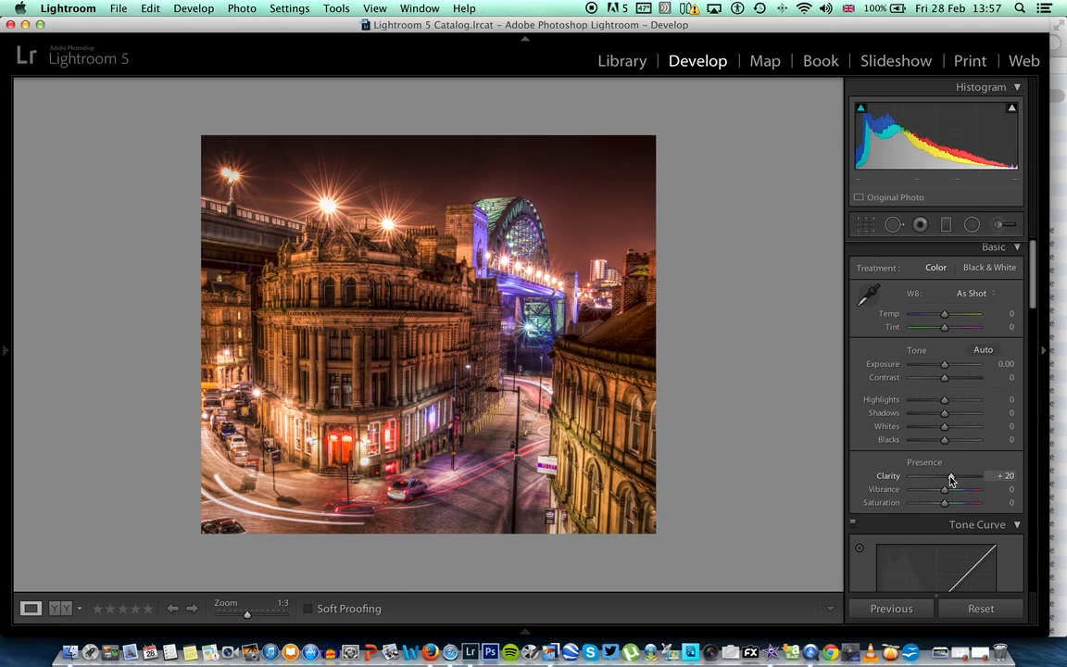
{"action": "mouse_move", "coordinate": [946, 415]}
{"action": "left_mouse_down"}
{"action": "mouse_move", "coordinate": [960, 415]}
{"action": "mouse_move", "coordinate": [940, 405]}
{"action": "left_mouse_up"}
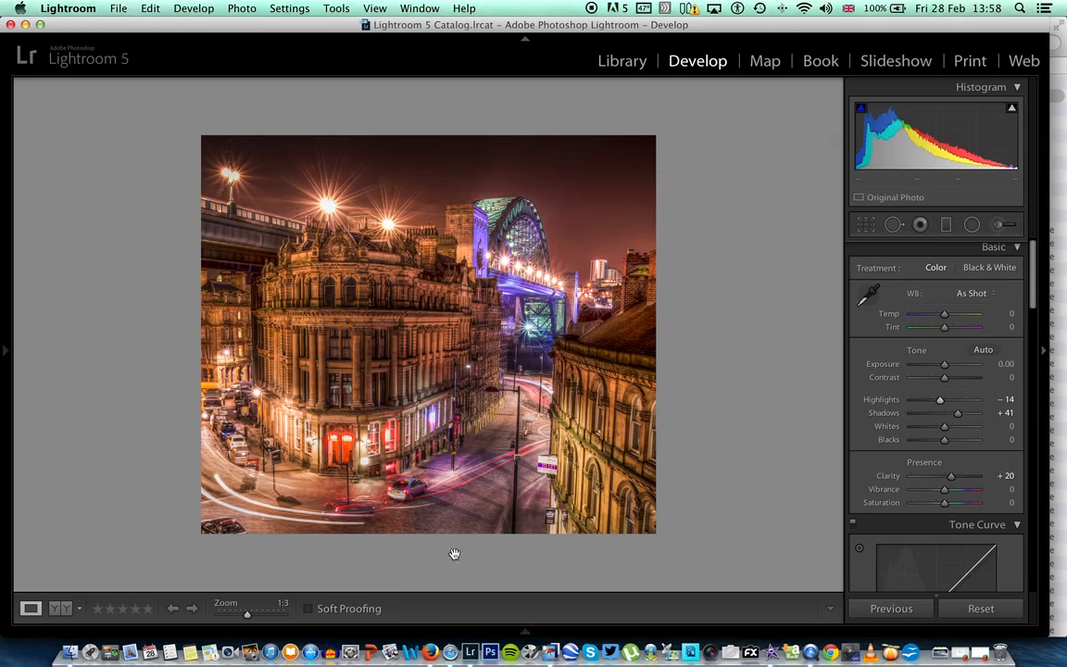
{"action": "left_click_drag", "start_coordinate": [246, 613], "coordinate": [202, 613]}
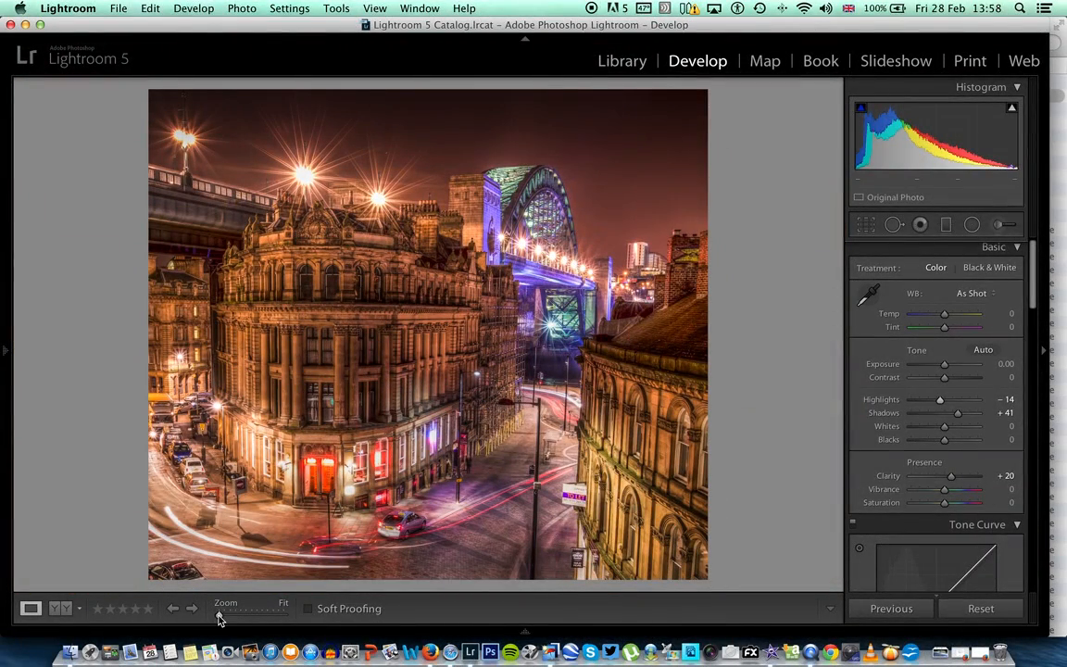
{"action": "left_click_drag", "start_coordinate": [220, 619], "coordinate": [226, 619]}
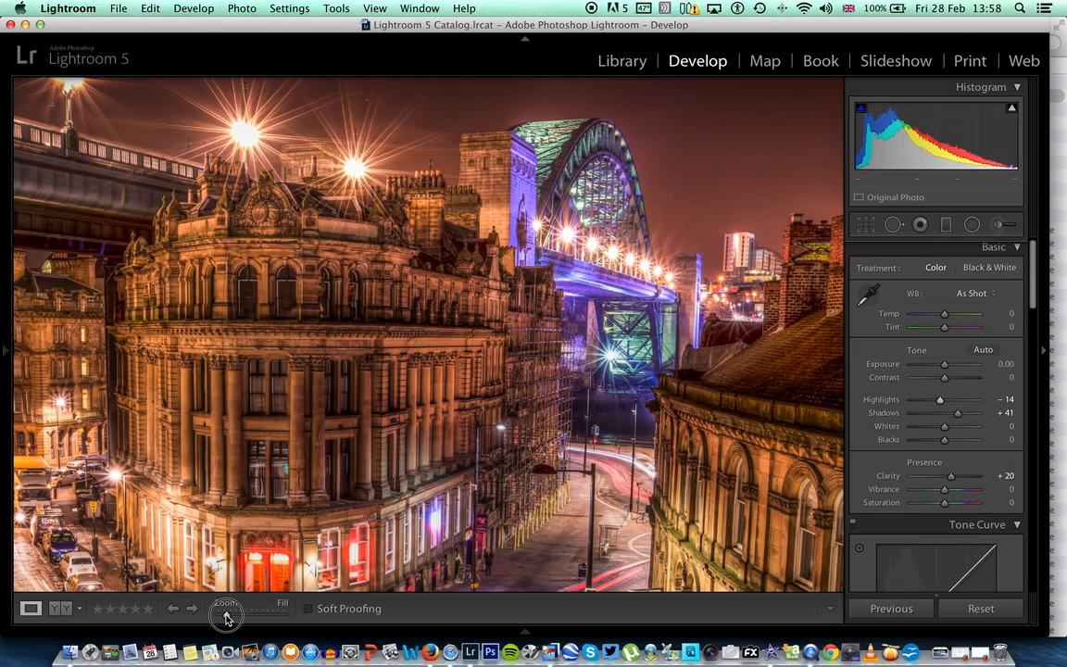
{"action": "left_click_drag", "start_coordinate": [385, 422], "coordinate": [421, 372]}
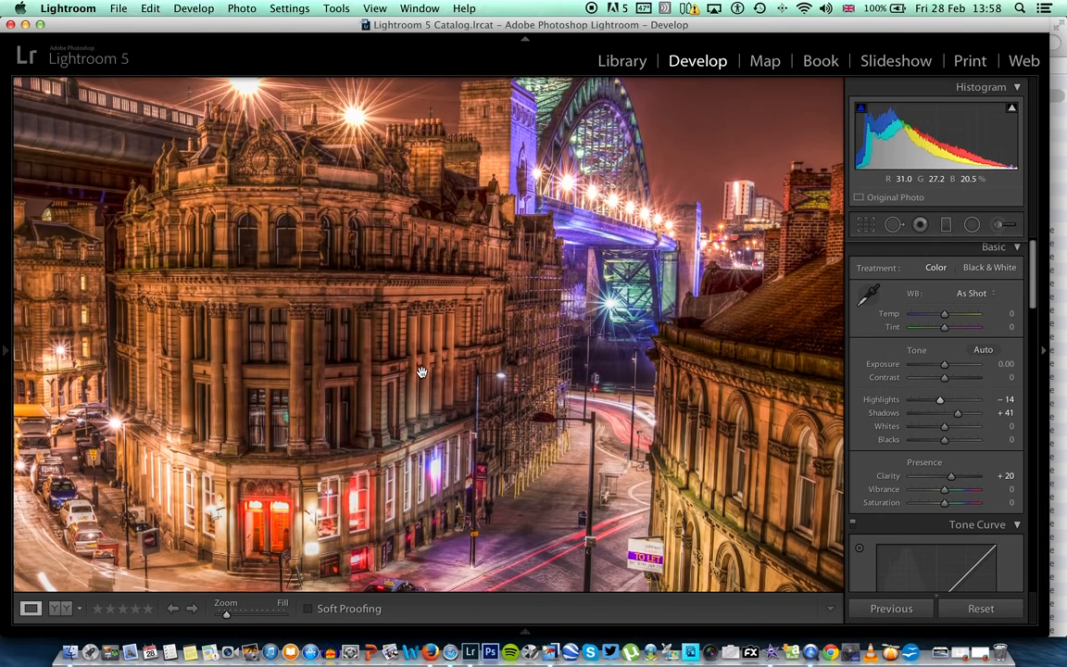
{"action": "left_click_drag", "start_coordinate": [477, 245], "coordinate": [466, 311]}
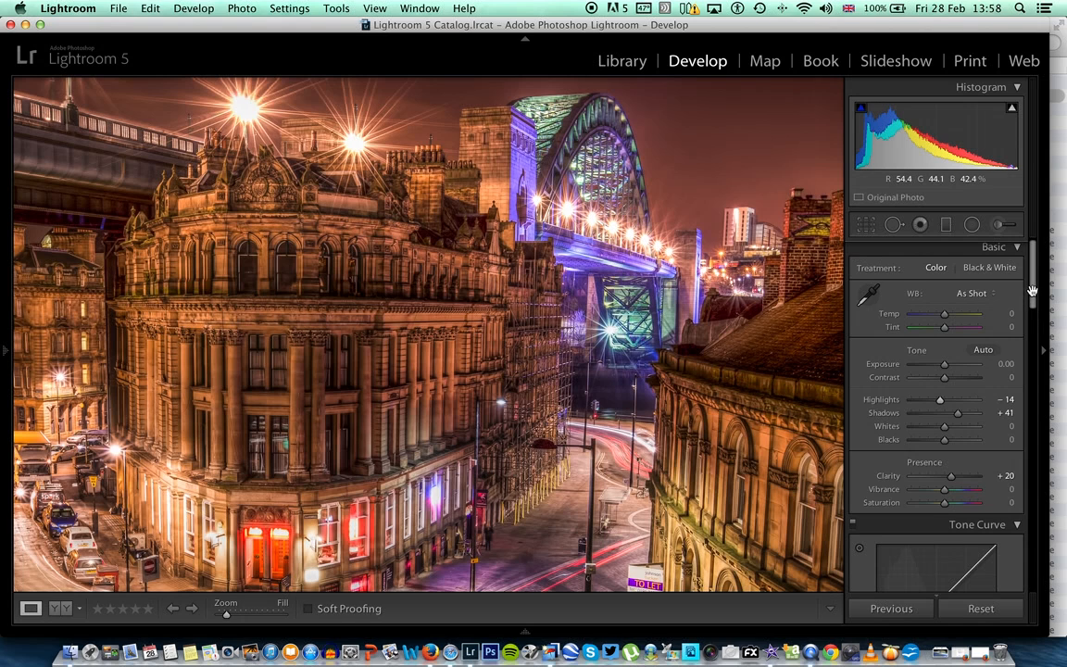
{"action": "left_click_drag", "start_coordinate": [1032, 291], "coordinate": [1032, 359]}
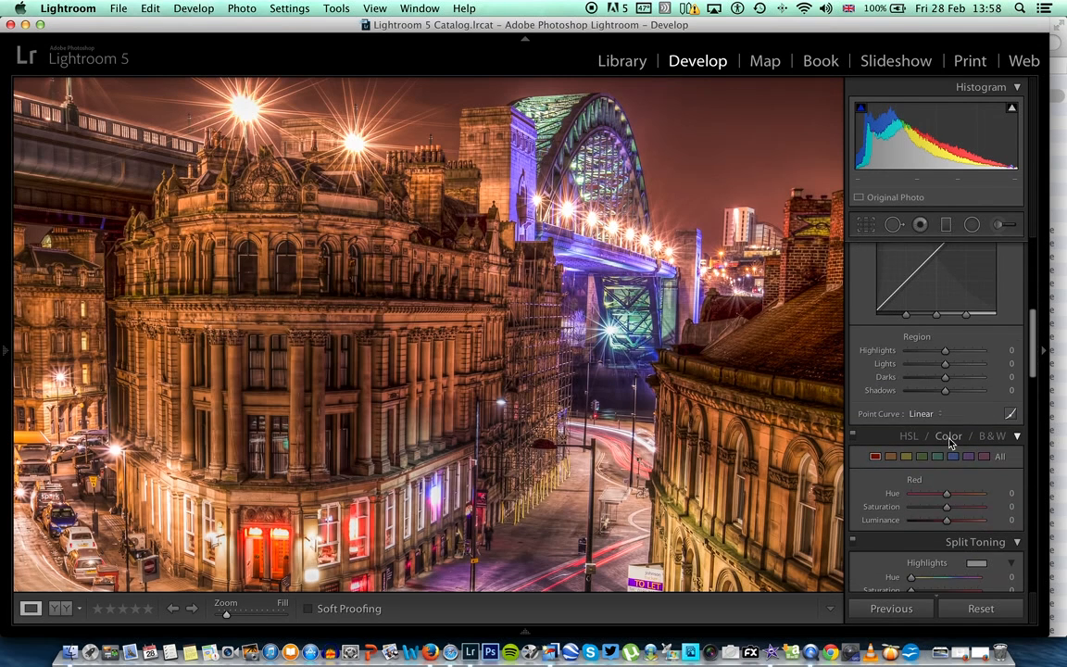
Raise the Green color's Saturation and Luminance, and set the Aqua color to Saturation +23 and Luminance +27
{"action": "left_click", "coordinate": [922, 457]}
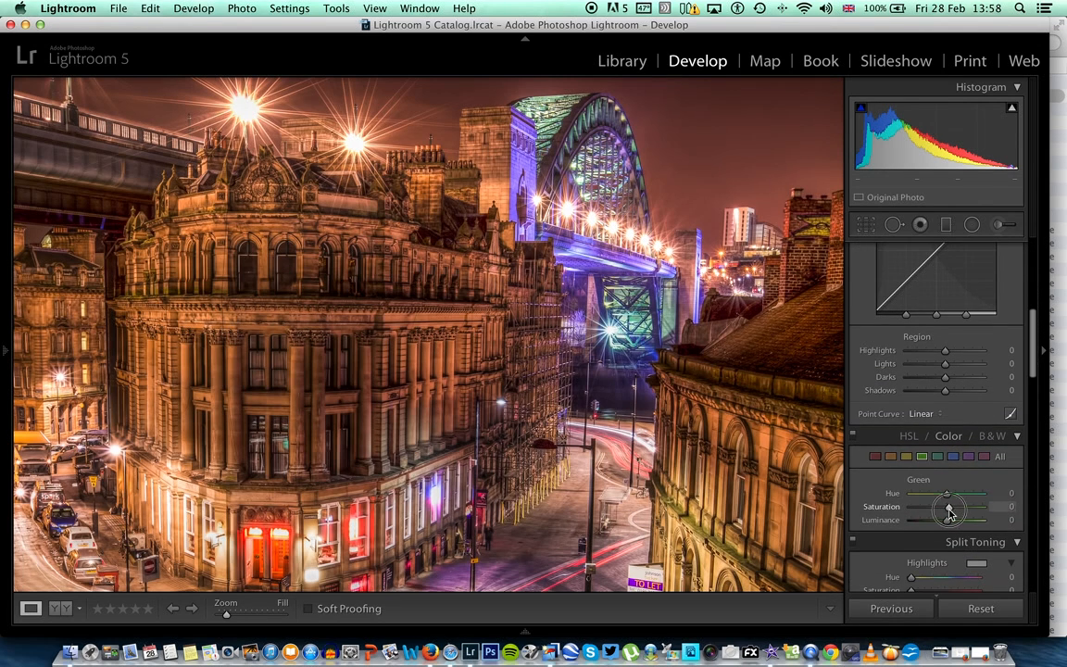
{"action": "mouse_move", "coordinate": [947, 506]}
{"action": "left_mouse_down"}
{"action": "mouse_move", "coordinate": [964, 510]}
{"action": "mouse_move", "coordinate": [948, 521]}
{"action": "mouse_move", "coordinate": [949, 507]}
{"action": "mouse_move", "coordinate": [957, 519]}
{"action": "left_mouse_up"}
{"action": "left_click", "coordinate": [938, 457]}
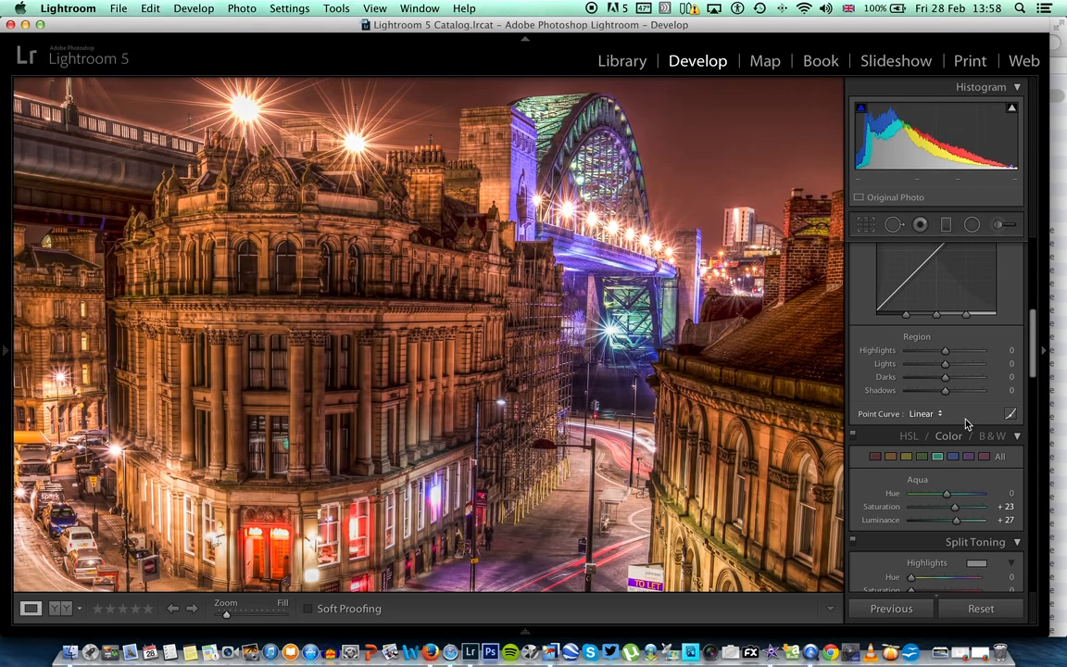
Set the Red color to Saturation +38 and Luminance +13, and check the whole photo fitted to the view
{"action": "left_click_drag", "start_coordinate": [1032, 367], "coordinate": [1032, 334]}
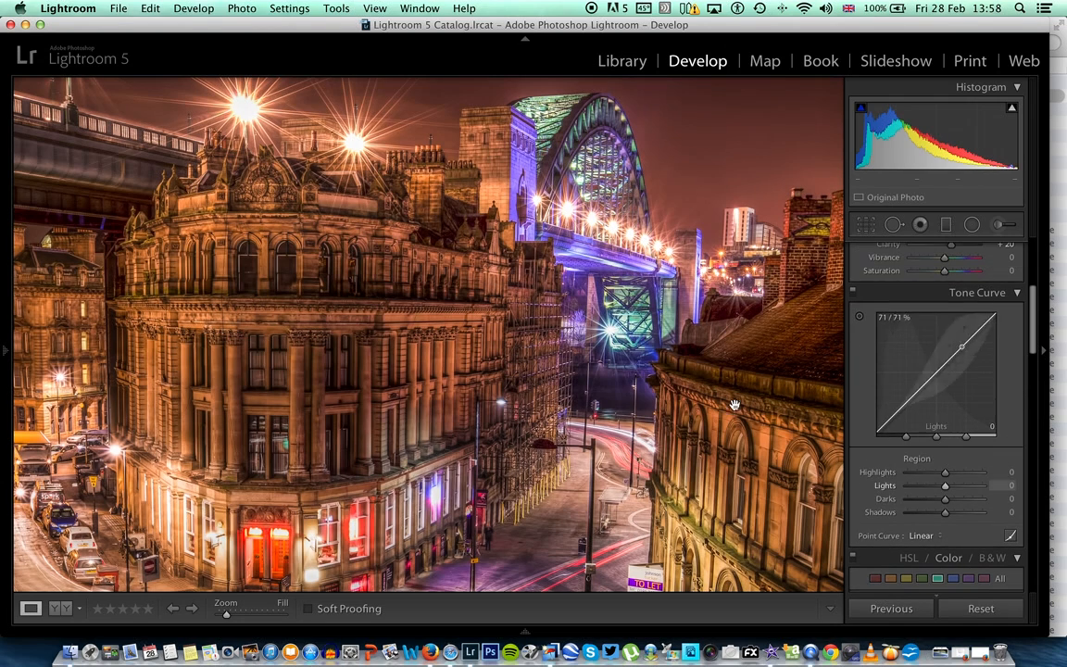
{"action": "left_click_drag", "start_coordinate": [636, 350], "coordinate": [636, 290]}
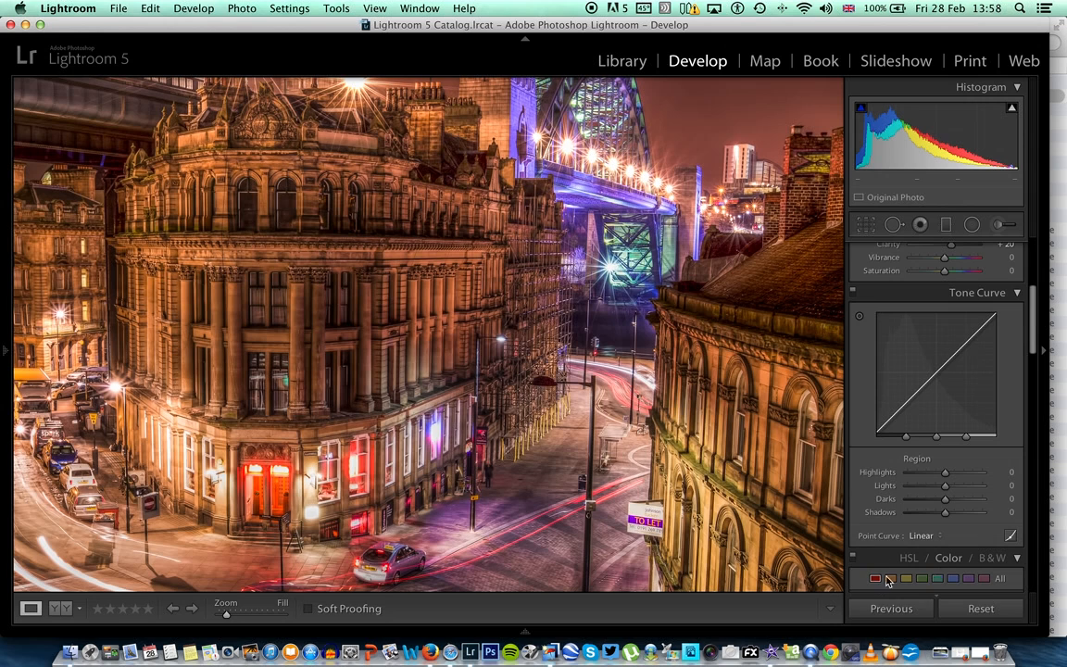
{"action": "left_click_drag", "start_coordinate": [1035, 354], "coordinate": [1033, 409]}
{"action": "mouse_move", "coordinate": [947, 349]}
{"action": "left_mouse_down"}
{"action": "mouse_move", "coordinate": [961, 353]}
{"action": "mouse_move", "coordinate": [952, 363]}
{"action": "left_mouse_up"}
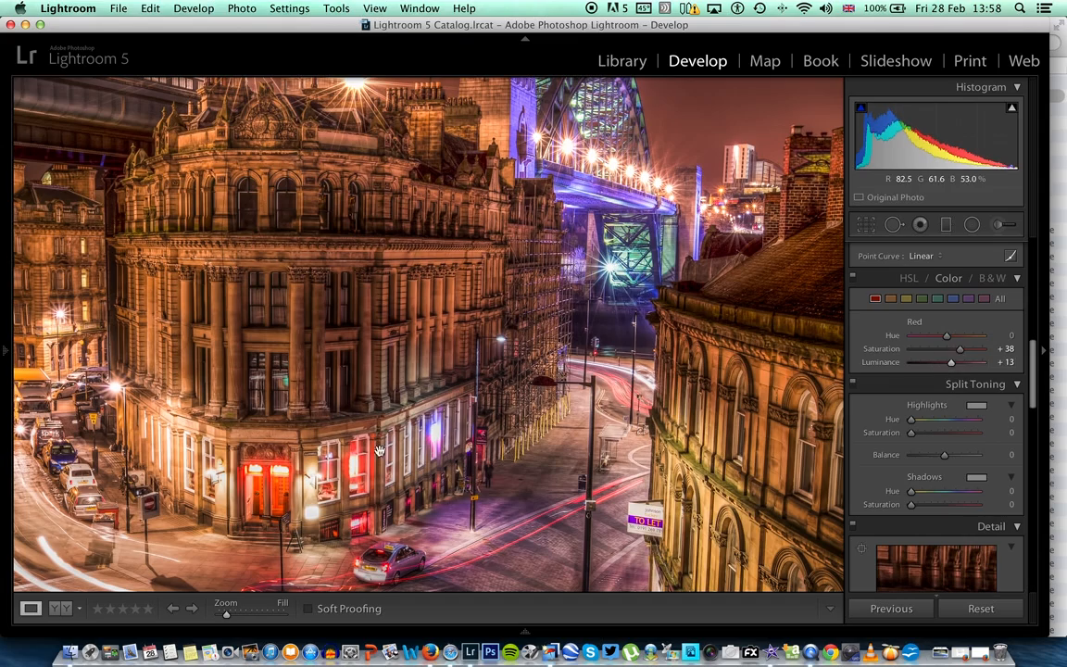
{"action": "left_click_drag", "start_coordinate": [373, 329], "coordinate": [409, 423]}
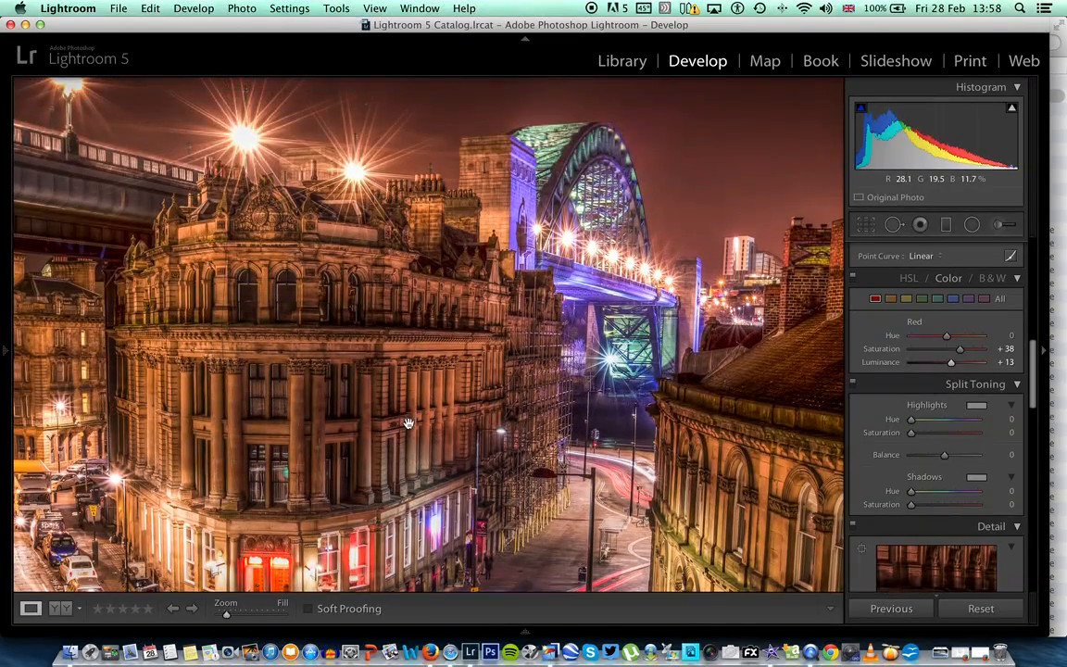
{"action": "left_click_drag", "start_coordinate": [225, 618], "coordinate": [215, 619]}
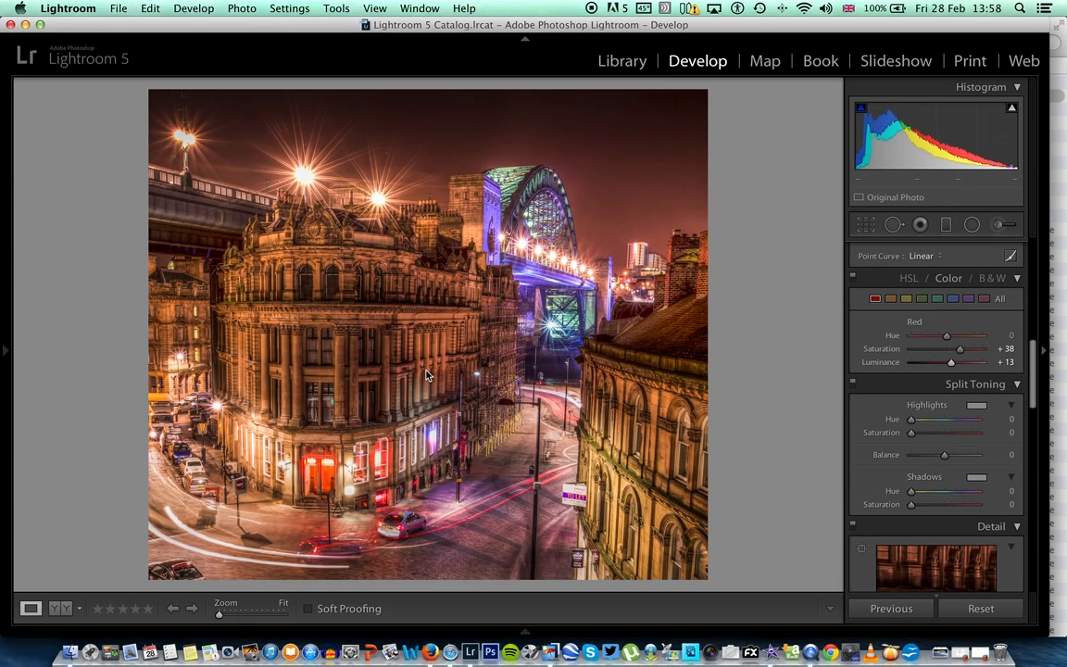